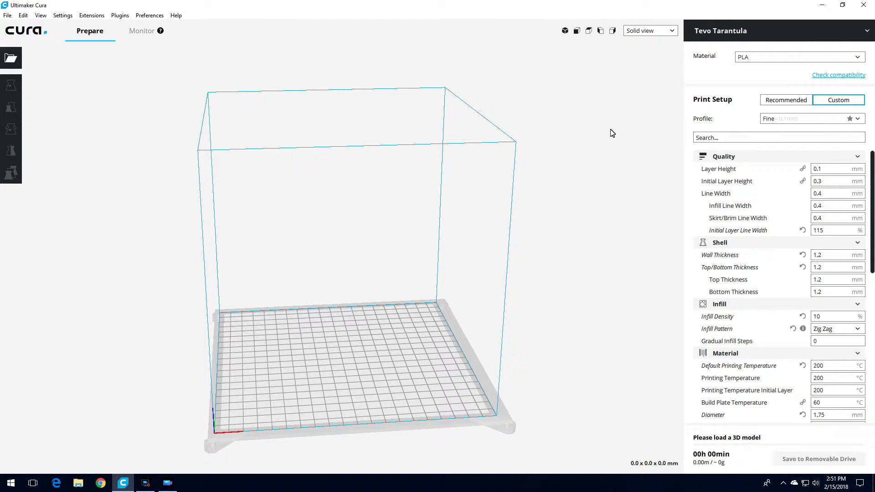
Step: Start adding a printer and select Custom FDM printer under the Custom category
left_click(63, 16)
mouse_move(86, 27)
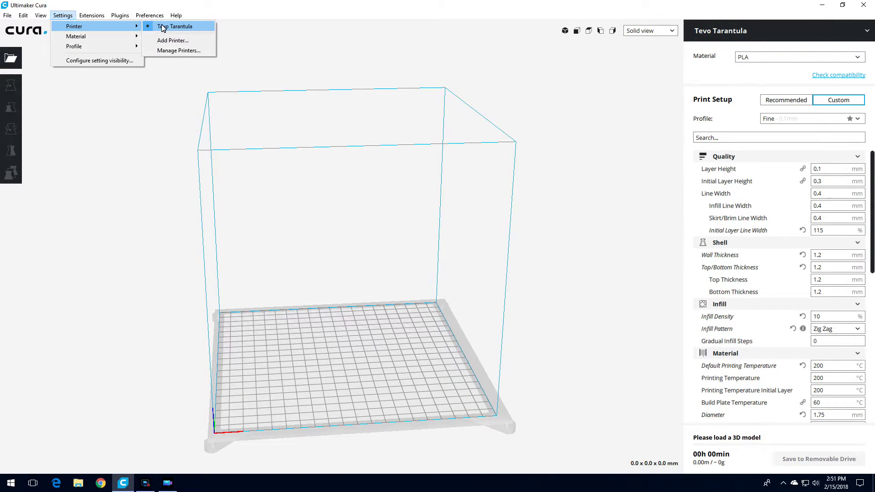
left_click(170, 41)
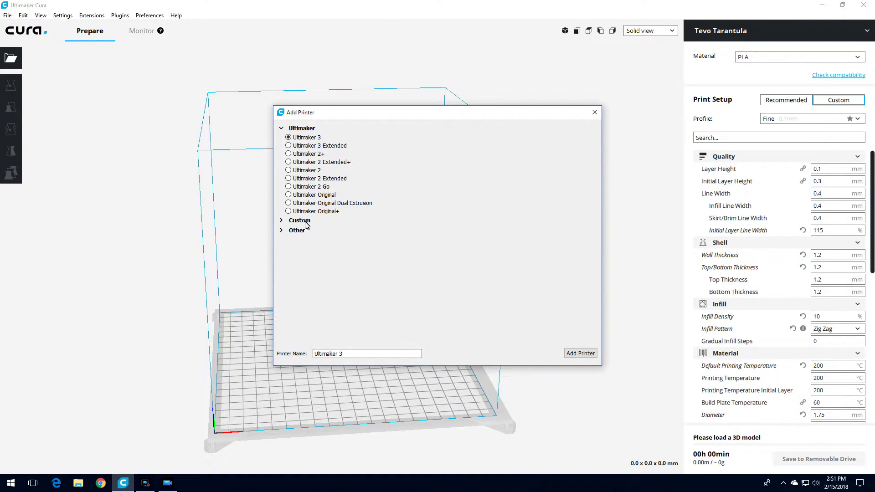
left_click(282, 221)
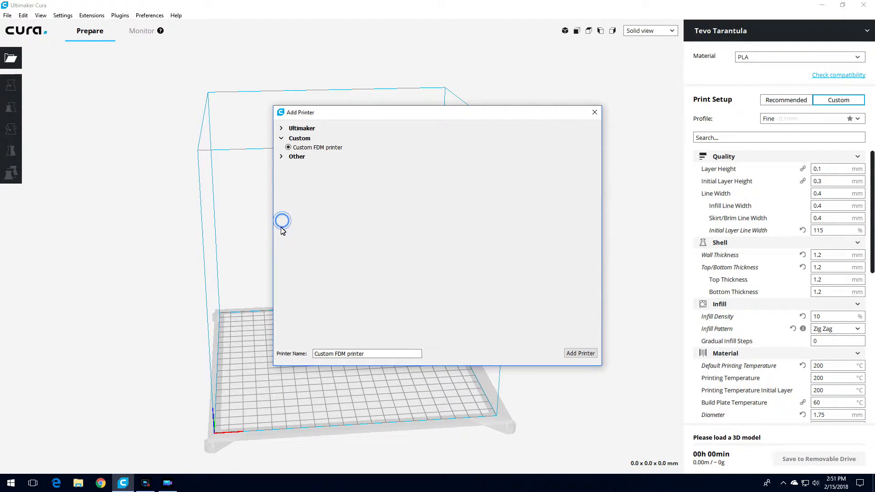
left_click(280, 157)
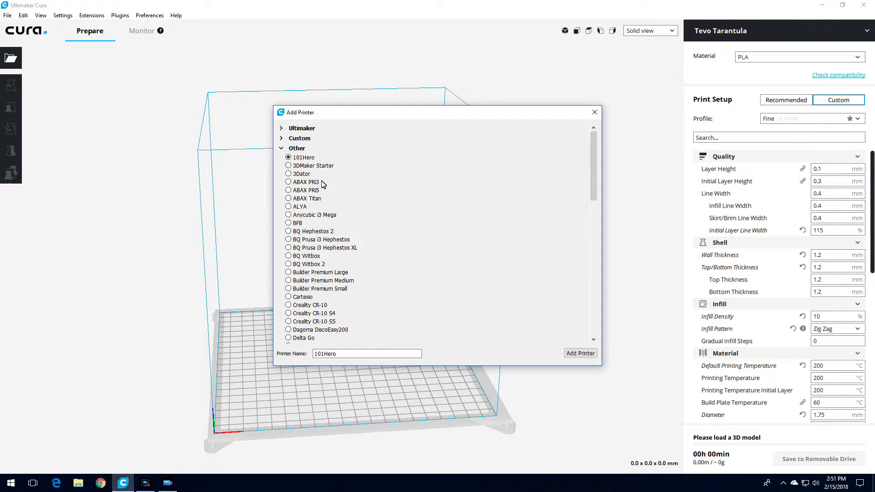
scroll(322, 189, "down", 7)
scroll(322, 189, "down", 10)
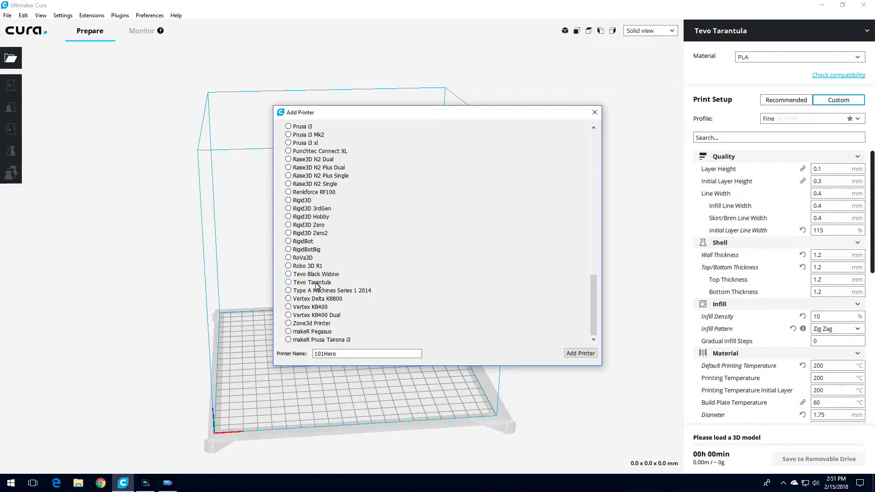
scroll(557, 226, "up", 15)
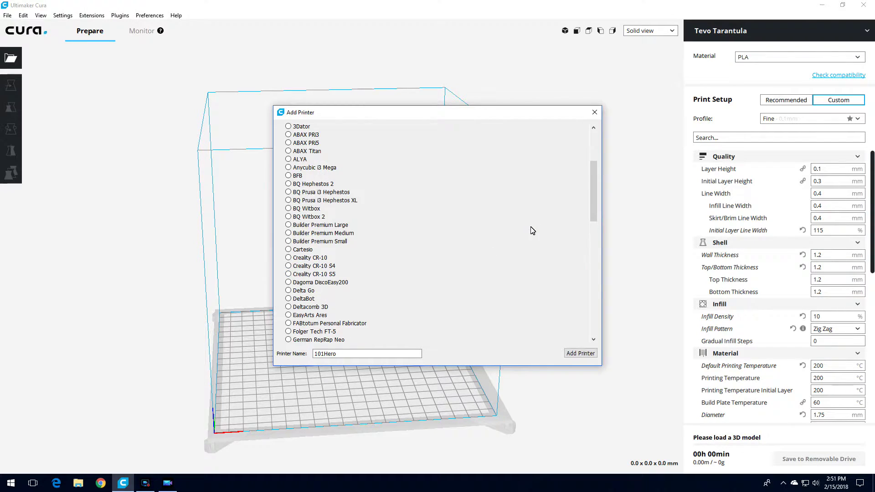
scroll(416, 223, "down", 8)
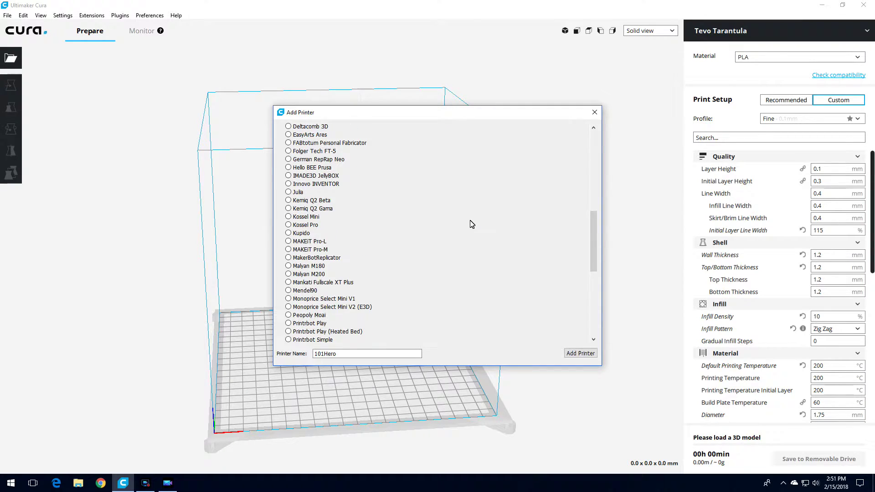
scroll(471, 224, "up", 8)
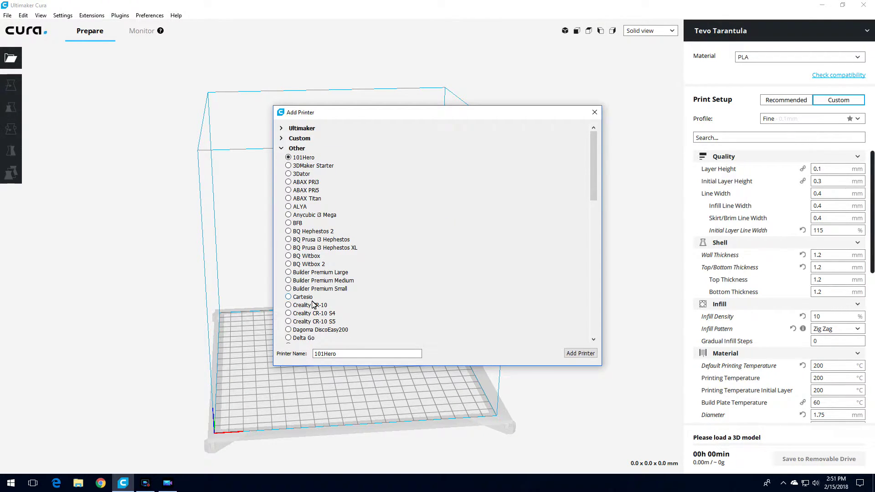
scroll(341, 253, "down", 2)
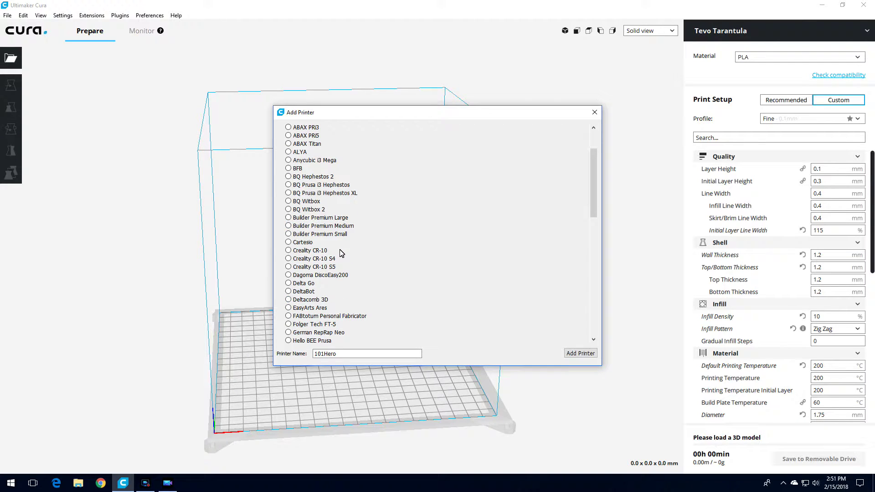
scroll(341, 253, "up", 2)
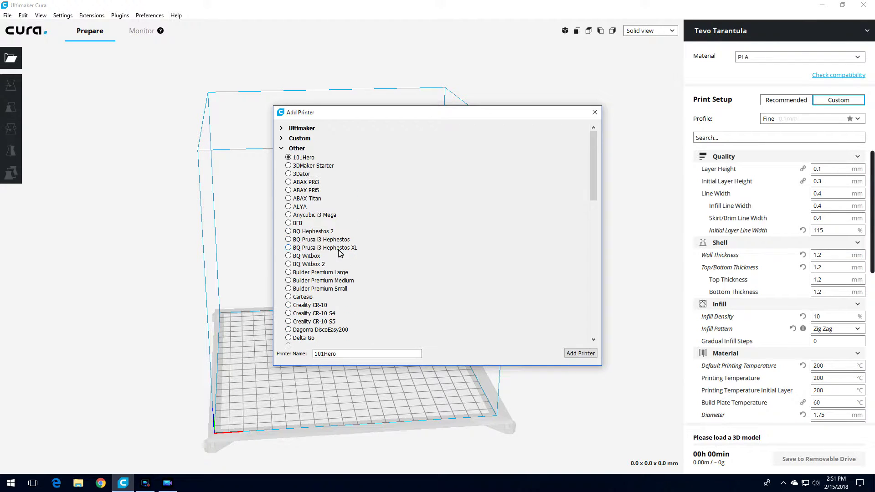
left_click(282, 139)
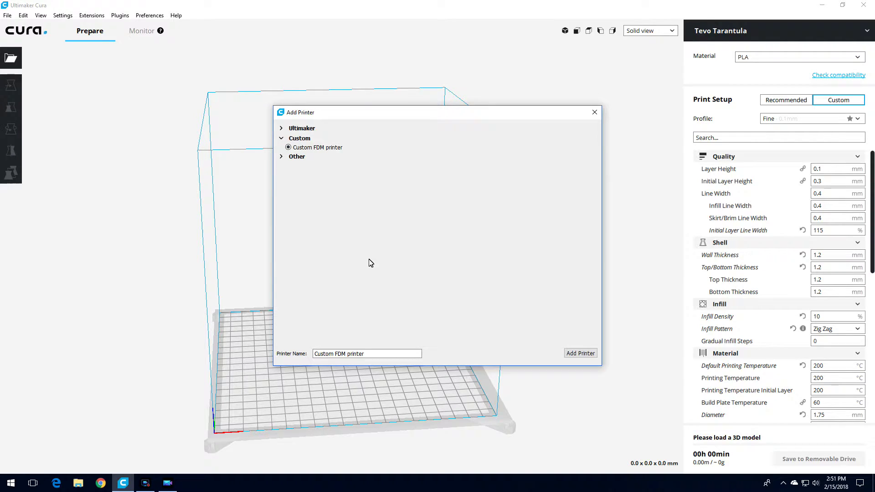
Step: Name the printer 'Geeetech MeCreater2' and add it
left_click(377, 353)
key("ctrl+a")
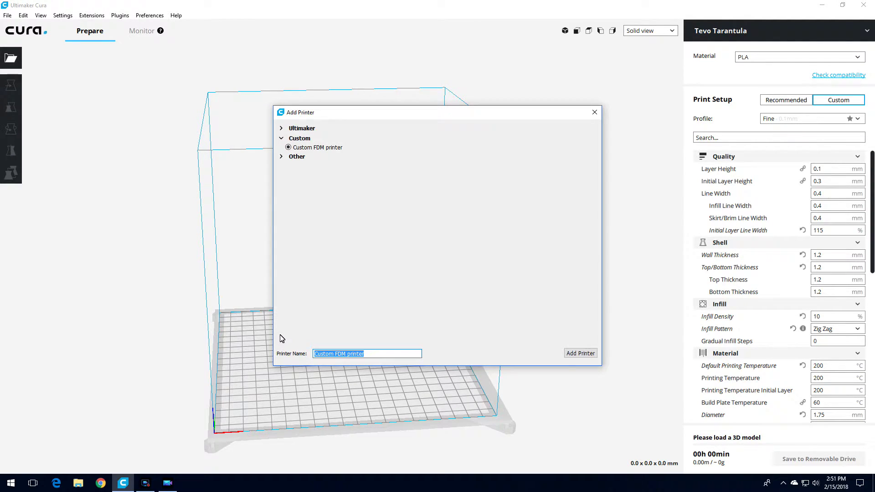
type("Geeetech MeCreater2")
left_click(591, 354)
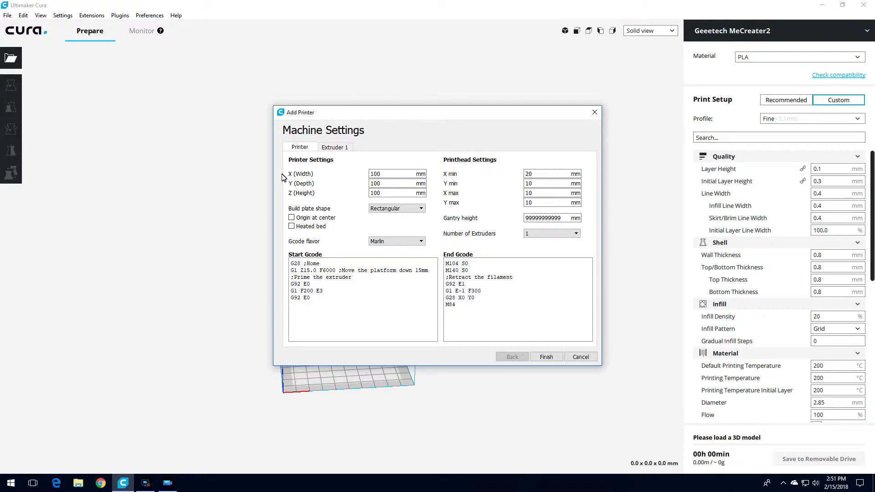
Step: Set the build volume X, Y and Z to 160 mm and enable the heated bed
double_click(396, 176)
double_click(385, 184)
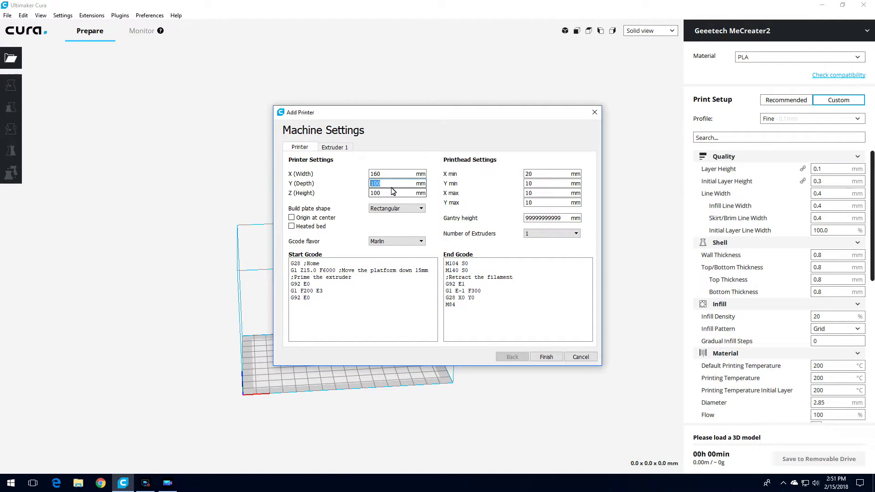
type("160")
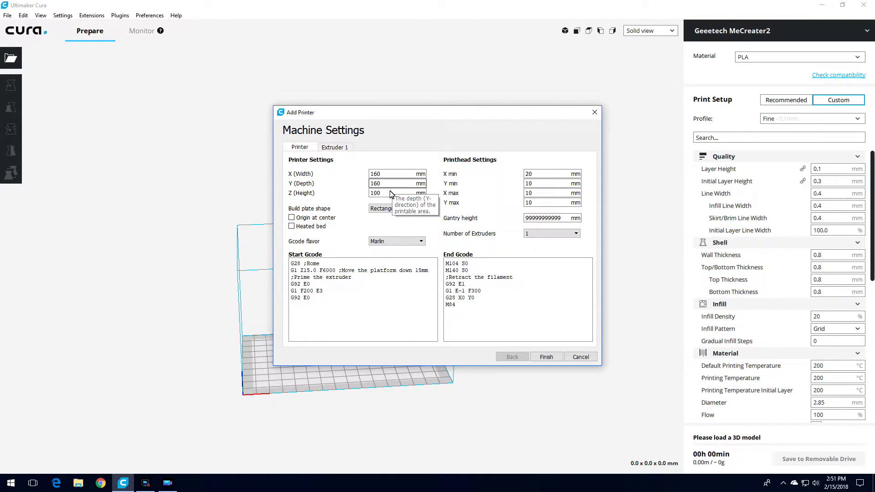
double_click(385, 193)
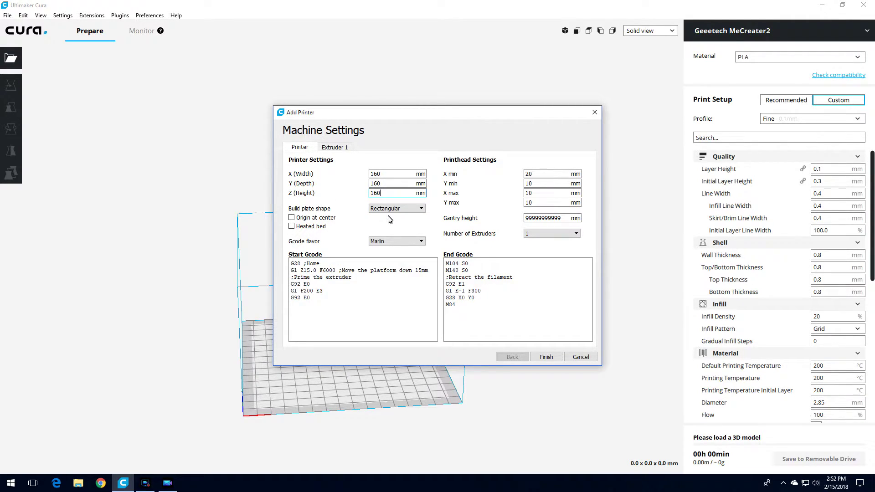
left_click(292, 227)
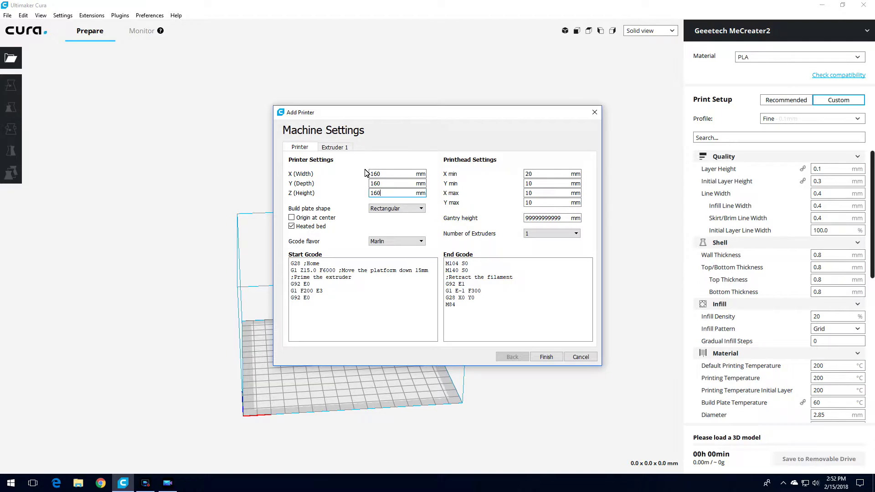
Step: Set Extruder 1's material diameter to 1.75 mm and finish the machine settings
left_click(333, 148)
left_click(394, 175)
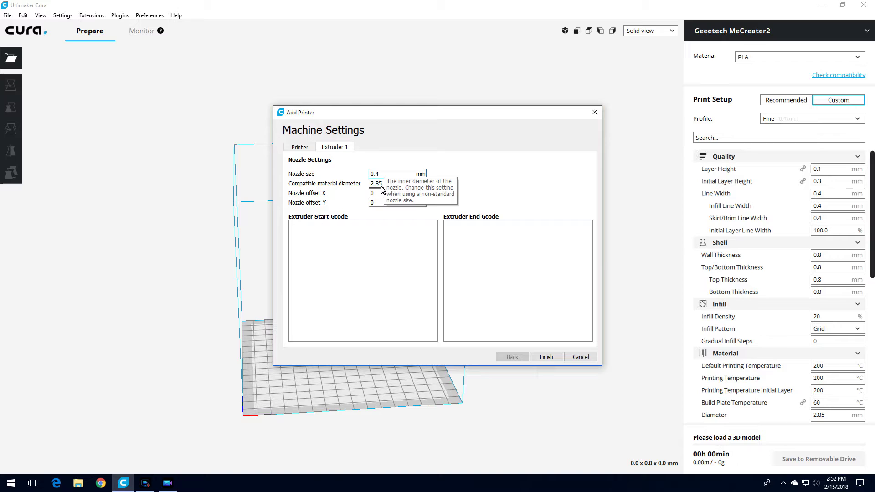
double_click(380, 184)
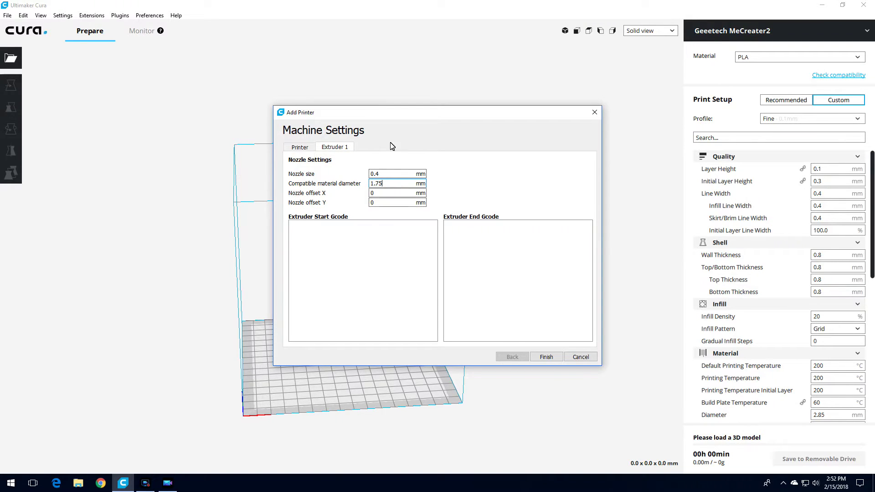
left_click(546, 357)
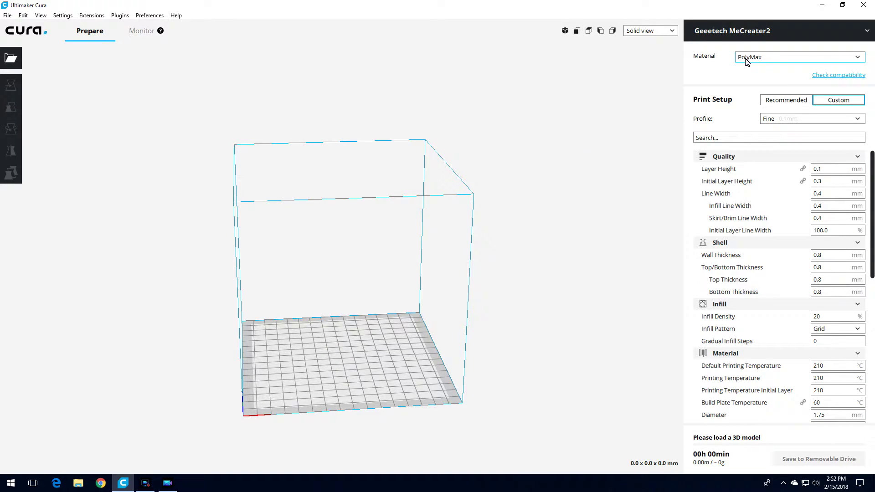
Step: Choose PLA as the material and Low Quality - 0.15mm as the print profile
left_click(843, 61)
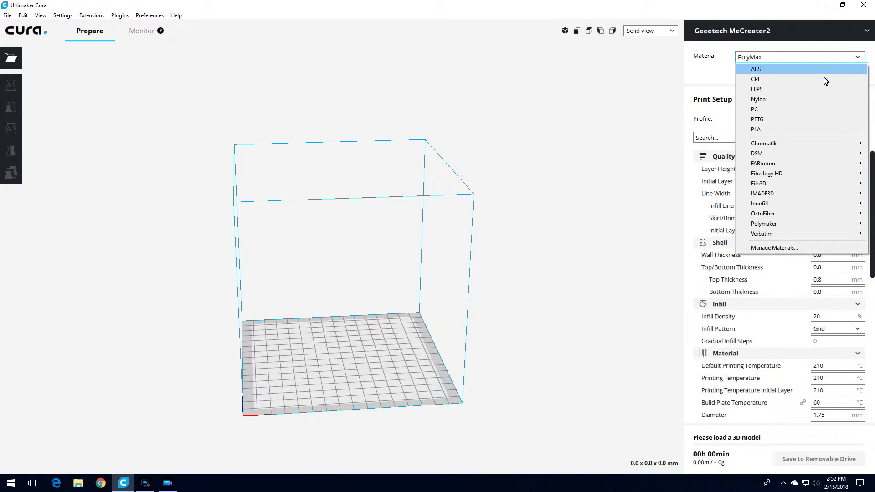
left_click(760, 129)
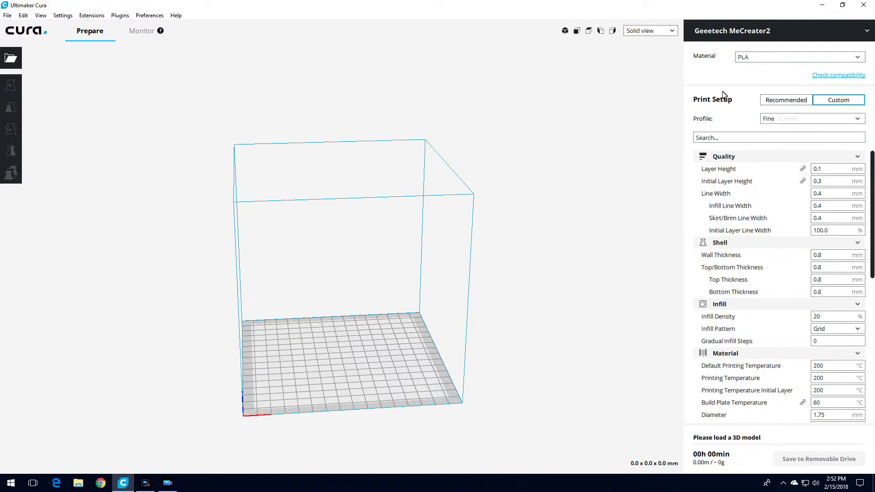
left_click(857, 120)
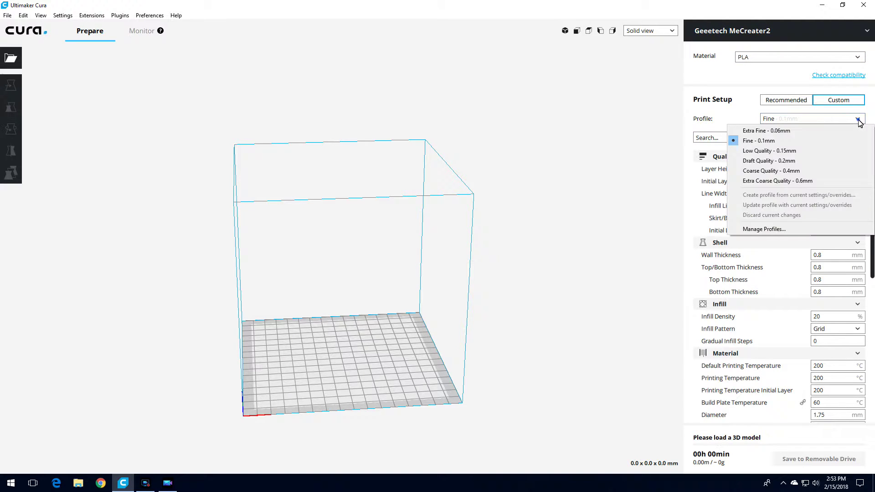
left_click(783, 155)
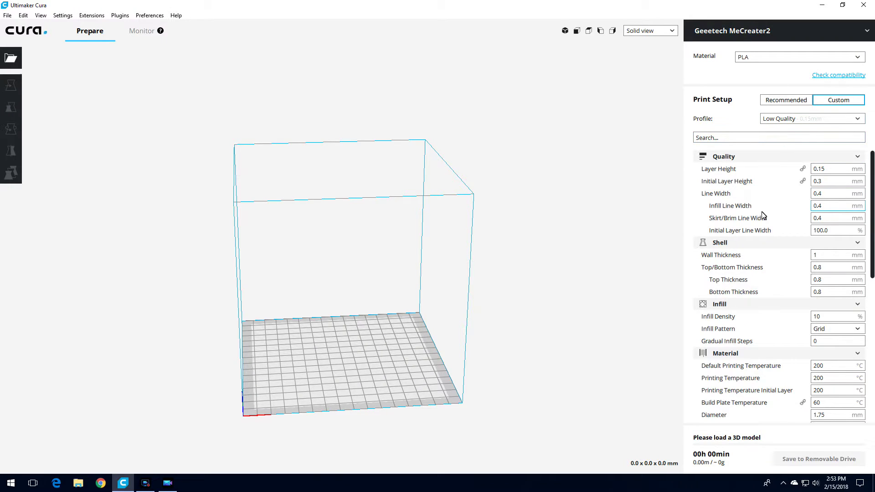
scroll(784, 182, "down", 1)
scroll(792, 181, "up", 1)
mouse_move(847, 157)
left_click(847, 157)
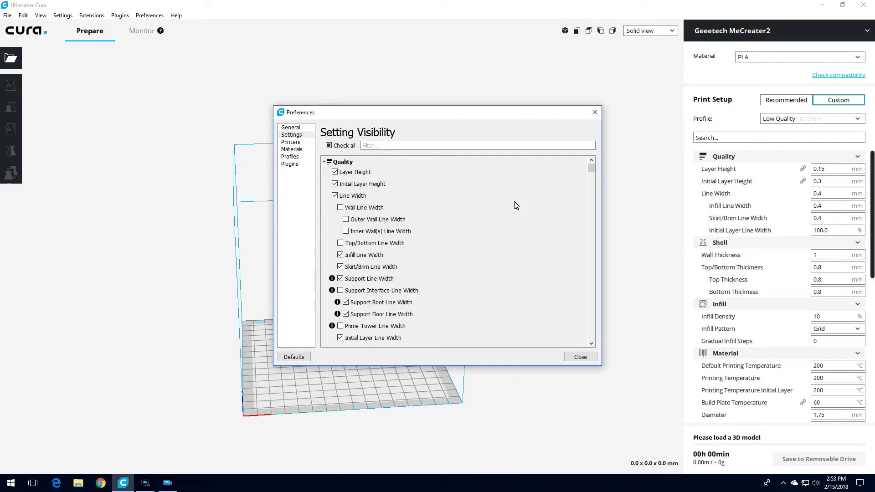
Step: Close the visibility preferences and set Initial Layer Line Width to 115%
left_click(595, 114)
scroll(780, 197, "down", 3)
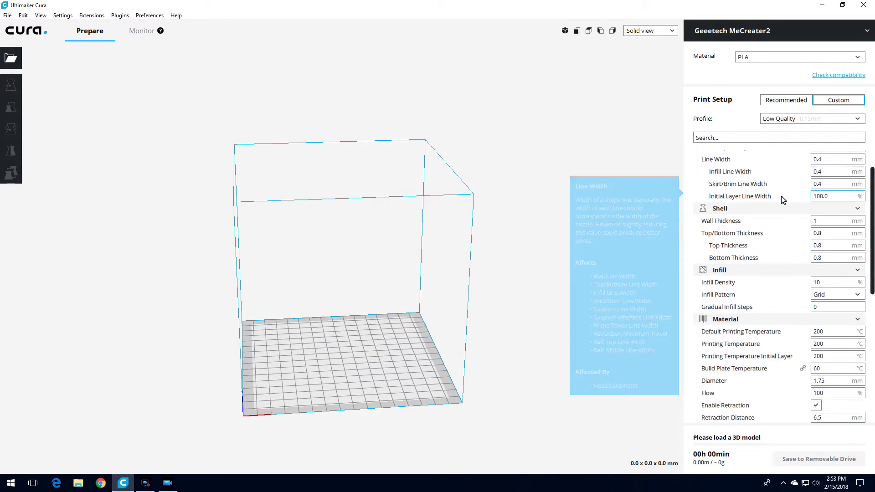
scroll(778, 197, "up", 3)
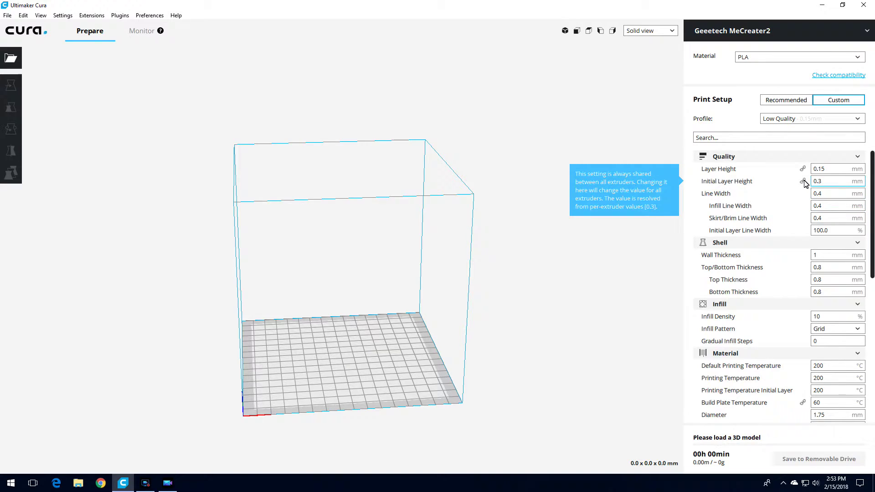
mouse_move(743, 170)
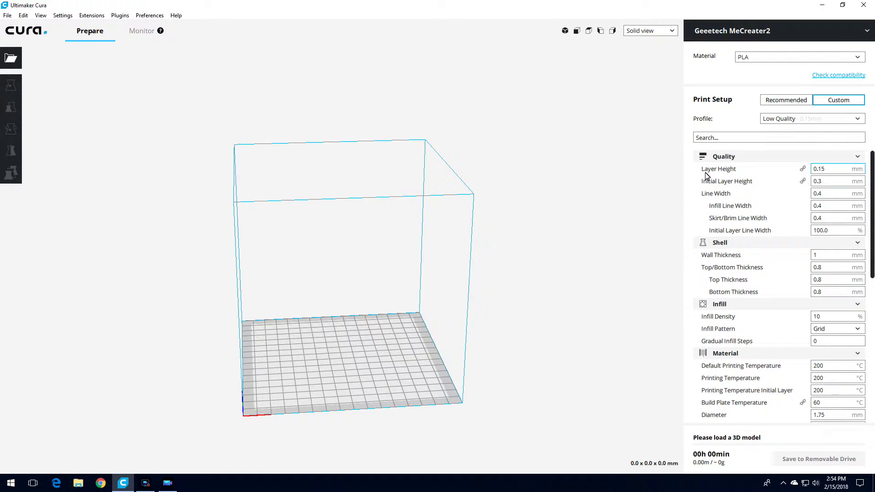
mouse_move(706, 170)
mouse_move(836, 187)
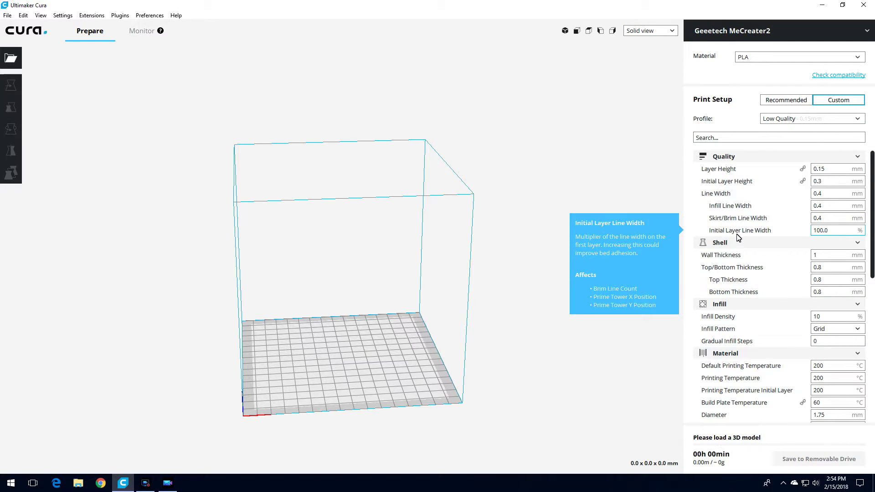
double_click(833, 234)
type("115")
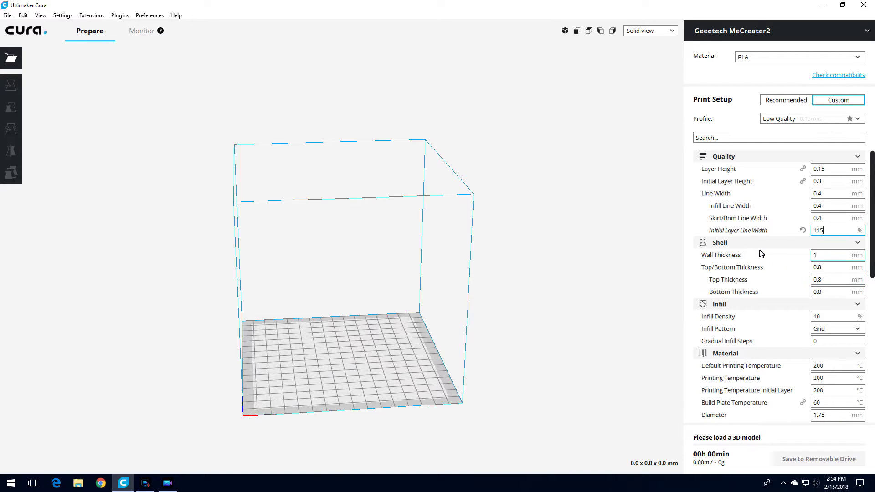
Step: Set both Wall Thickness and Top/Bottom Thickness to 1.2 mm
scroll(712, 265, "down", 1)
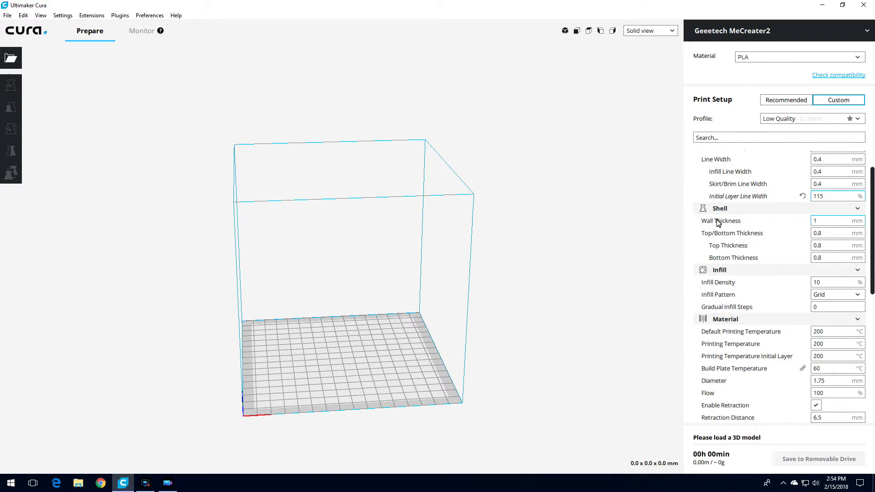
double_click(830, 224)
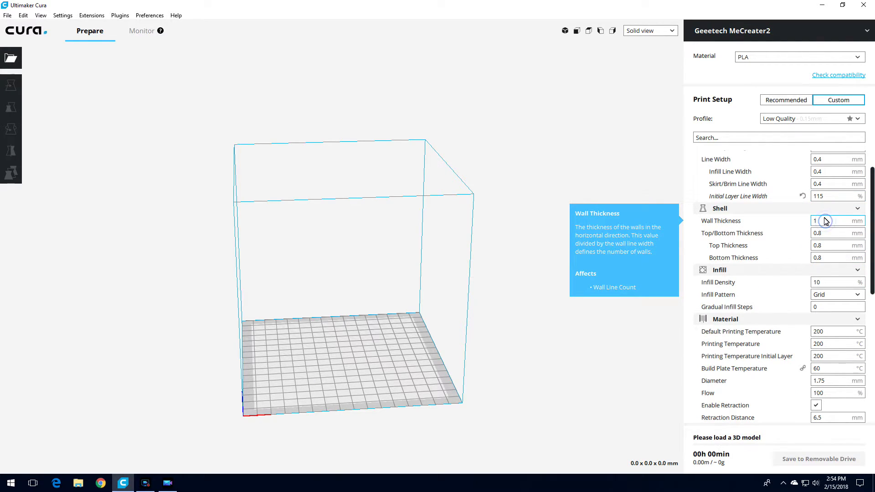
type(".2")
key("Tab")
left_click(818, 236)
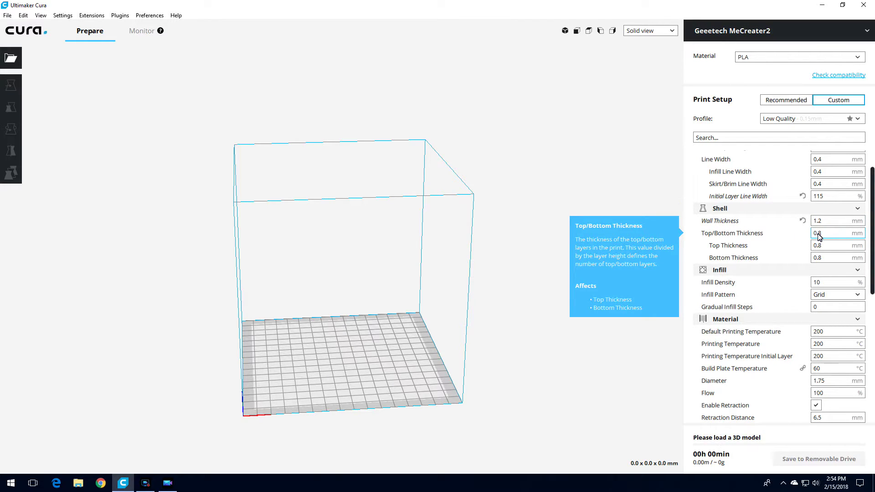
type("1.2")
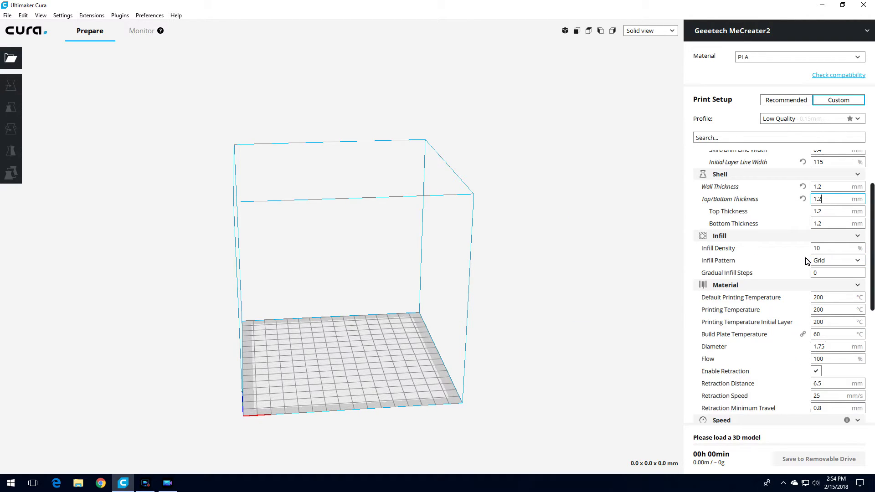
Step: Change the Infill Pattern from Grid to Zig Zag
scroll(777, 257, "down", 1)
scroll(770, 262, "down", 1)
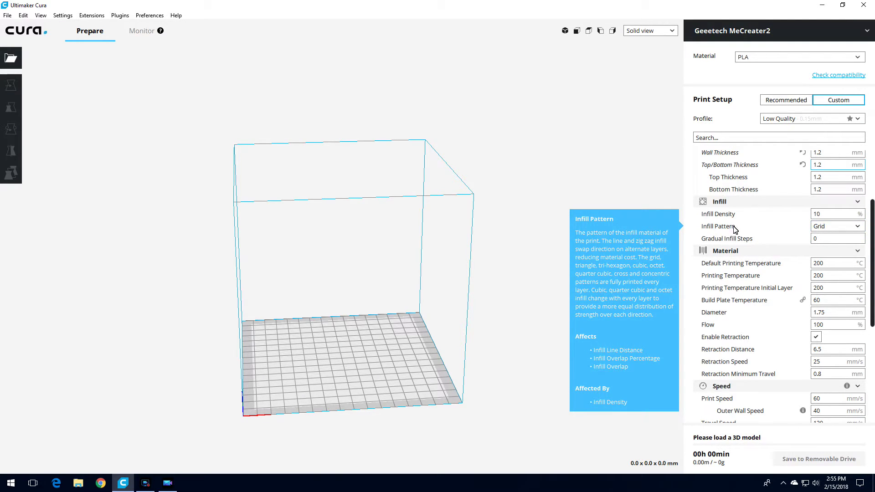
left_click(826, 226)
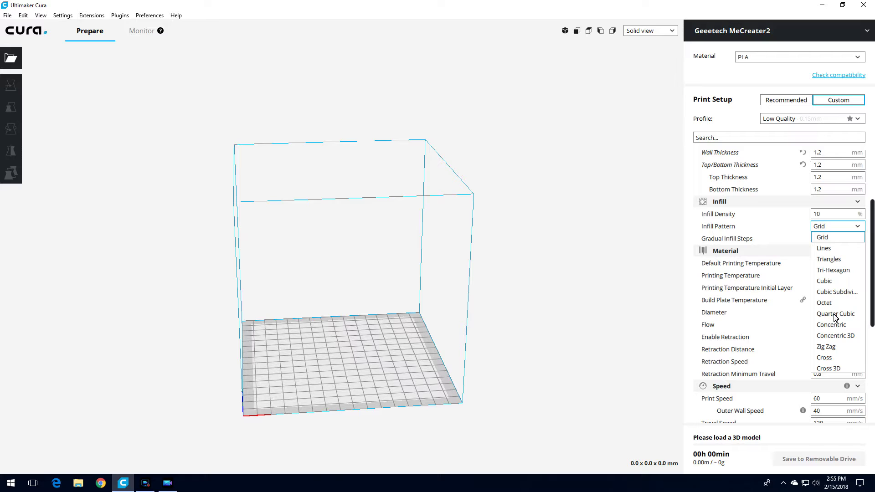
left_click(830, 347)
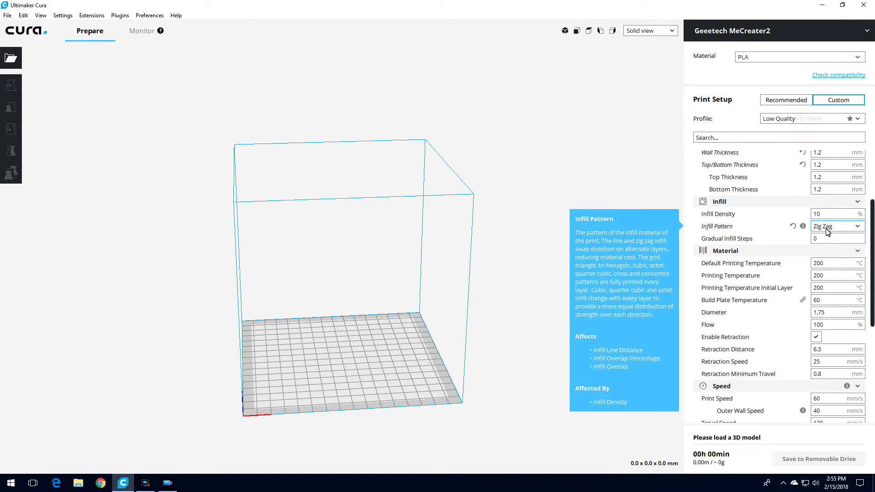
mouse_move(722, 243)
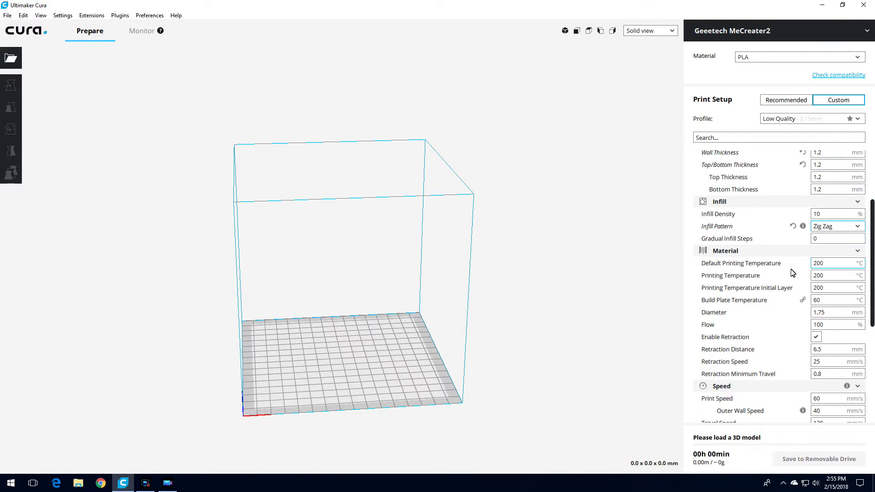
Step: Review the infill and material settings, then open Setting Visibility for Material settings
scroll(749, 243, "down", 1)
mouse_move(784, 235)
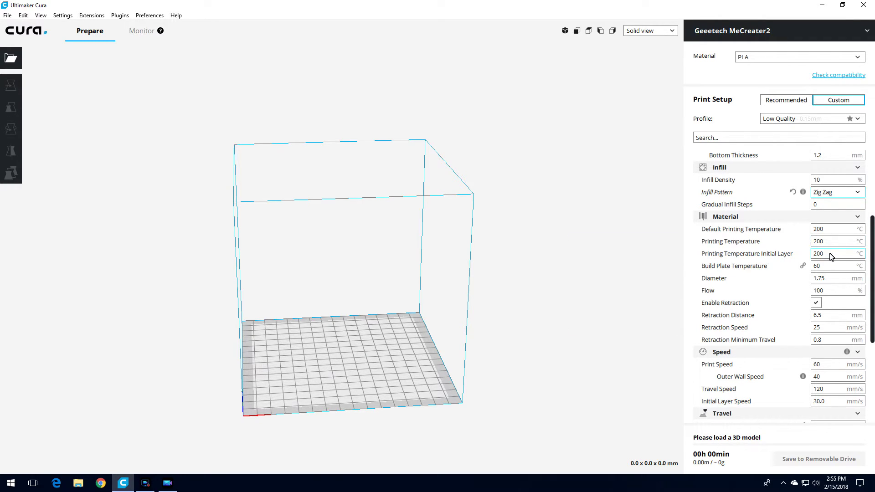
mouse_move(836, 258)
scroll(842, 285, "down", 1)
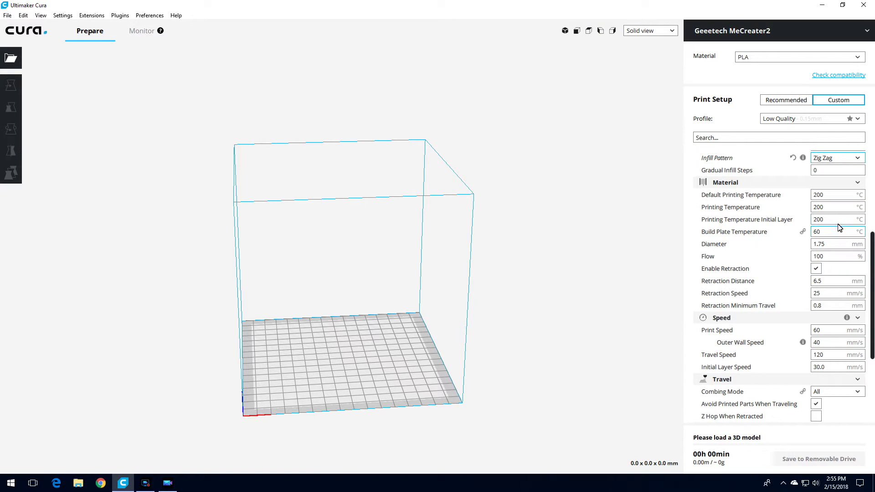
scroll(838, 232, "down", 1)
mouse_move(750, 228)
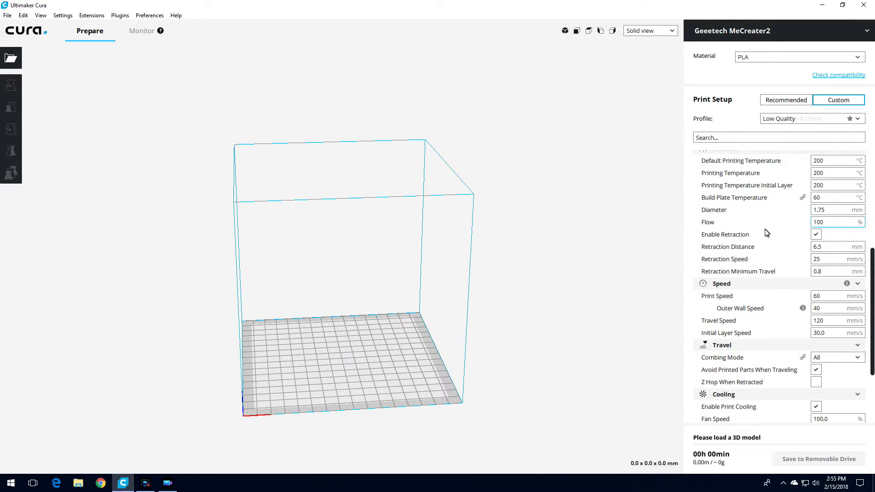
mouse_move(714, 227)
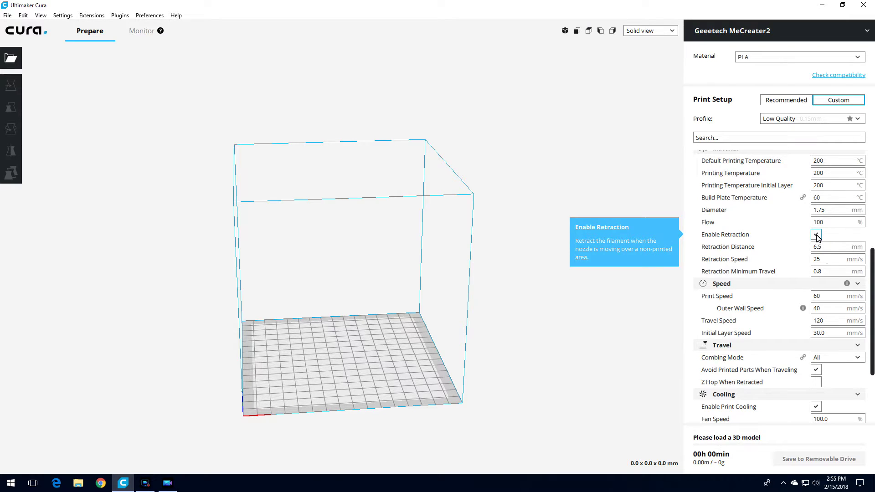
scroll(825, 238, "up", 3)
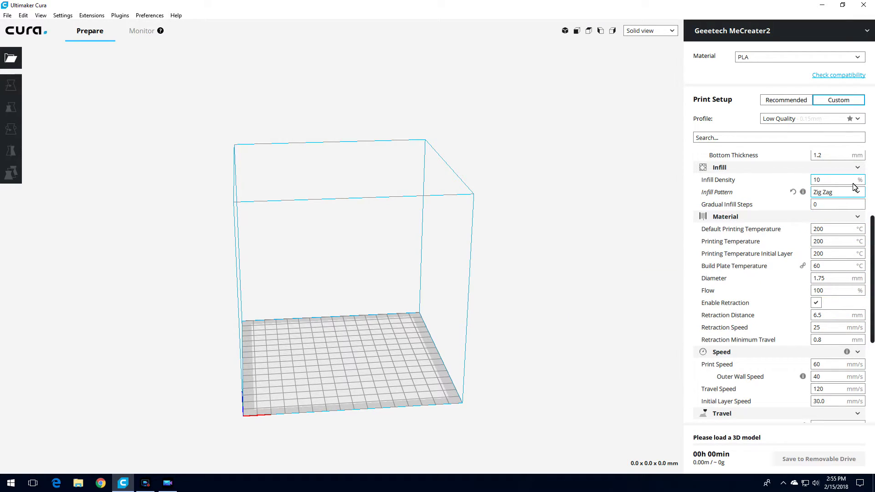
left_click(847, 216)
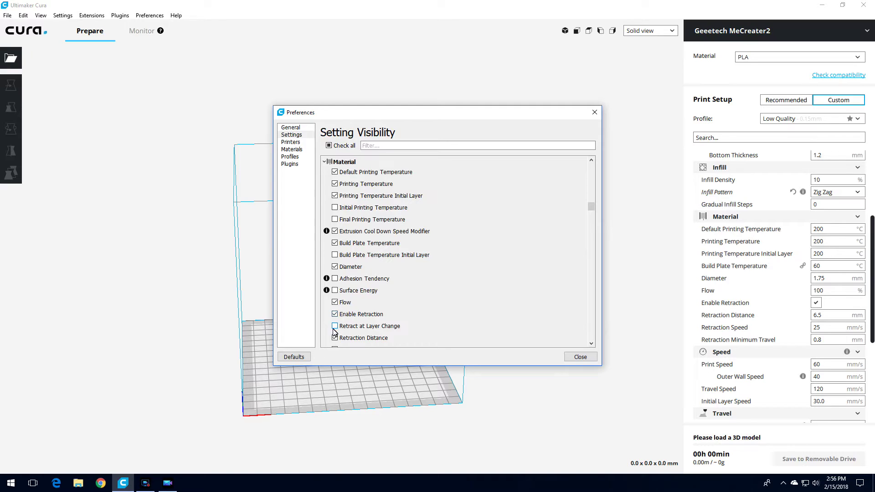
Step: Change Retraction Distance from 6.5 to 3.5 mm, Speed from 25 to 45 mm/s, and Minimum Travel from 0.8 to 3 mm
left_click(593, 112)
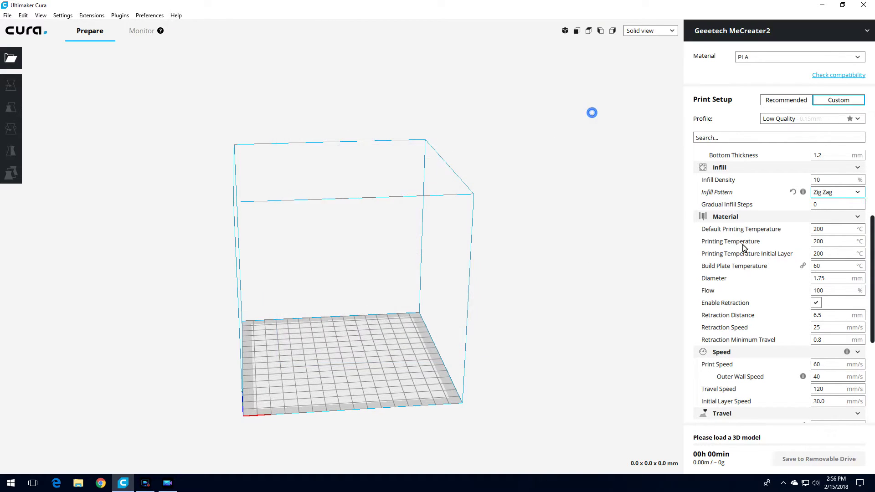
scroll(744, 248, "down", 1)
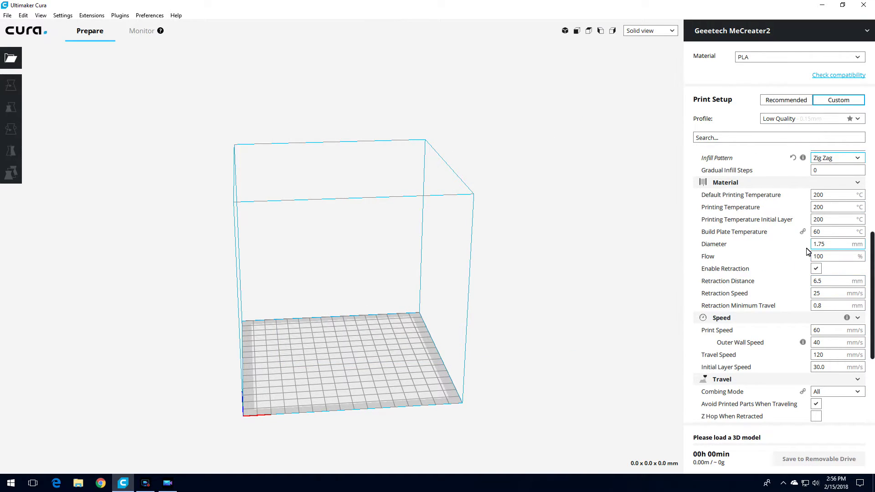
mouse_move(730, 286)
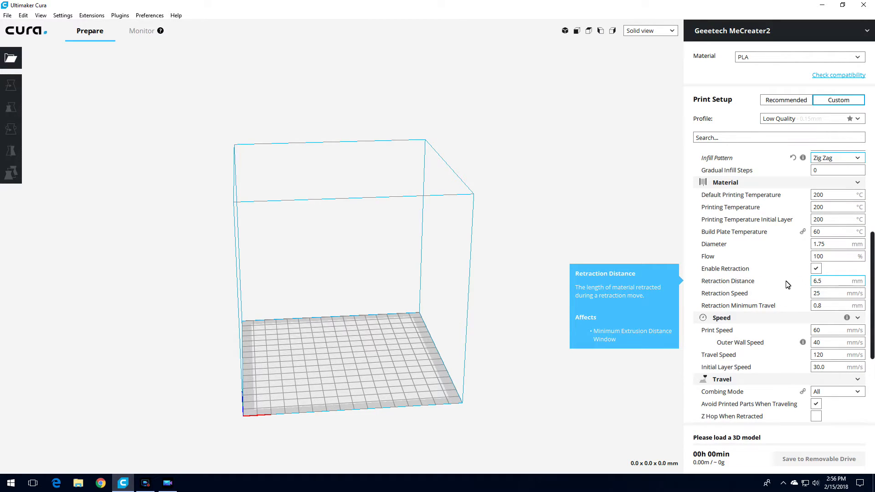
left_click(825, 281)
left_click_drag(825, 282, 813, 286)
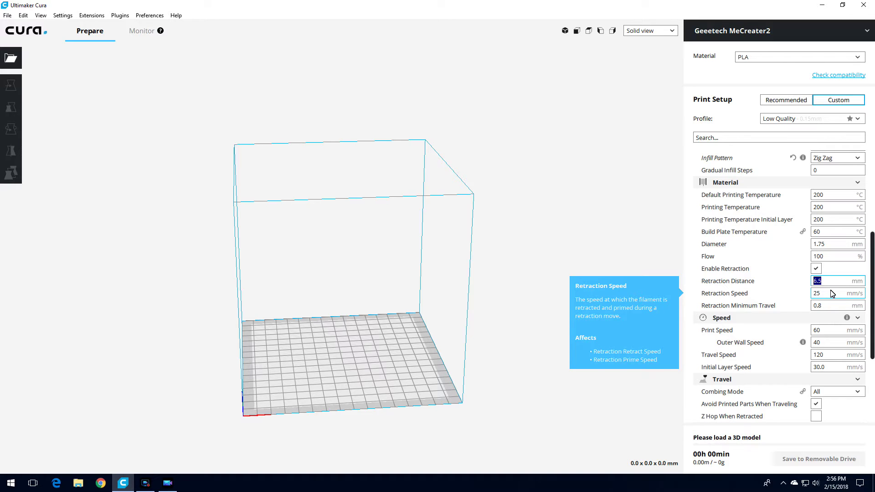
type("3.5")
left_click_drag(828, 294, 809, 297)
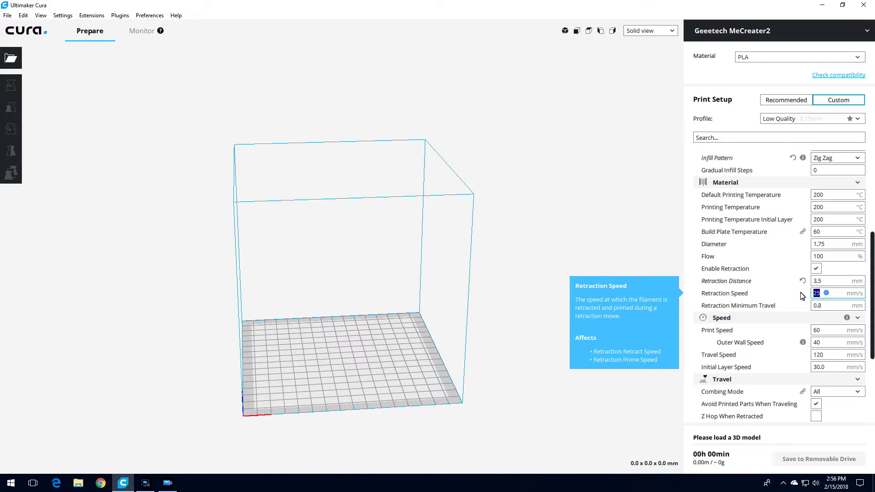
type("4")
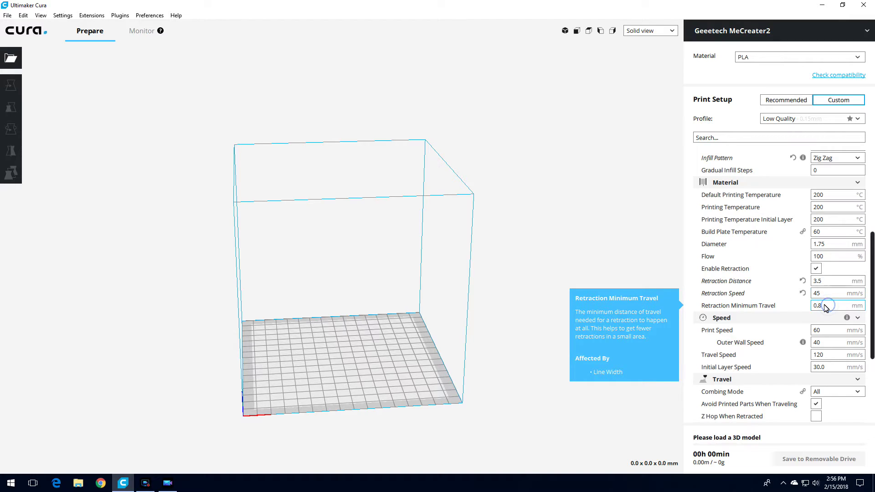
left_click_drag(826, 306, 810, 308)
type("3")
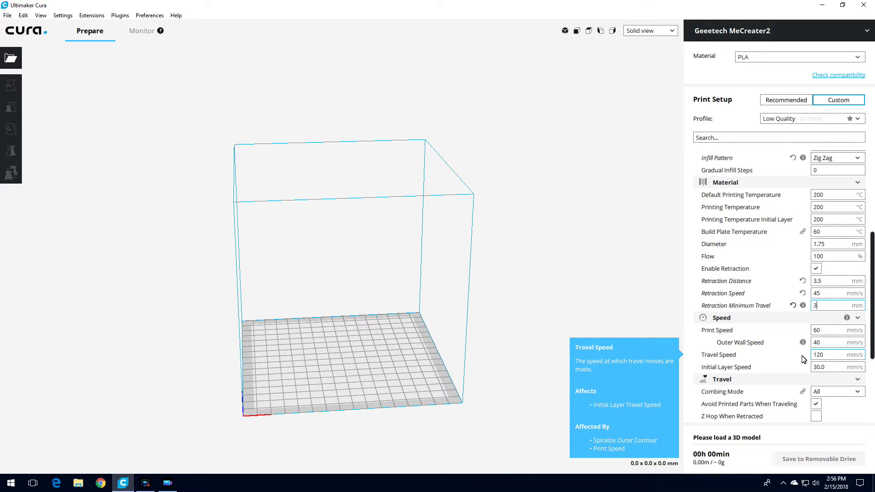
Step: Replace the 120 mm/s Travel Speed in the Speed section with 80 mm/s
scroll(802, 342, "down", 3)
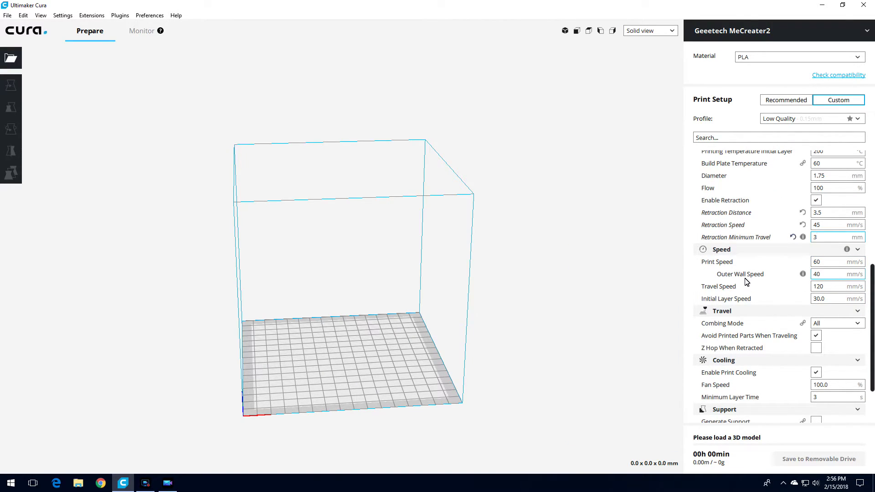
left_click(835, 286)
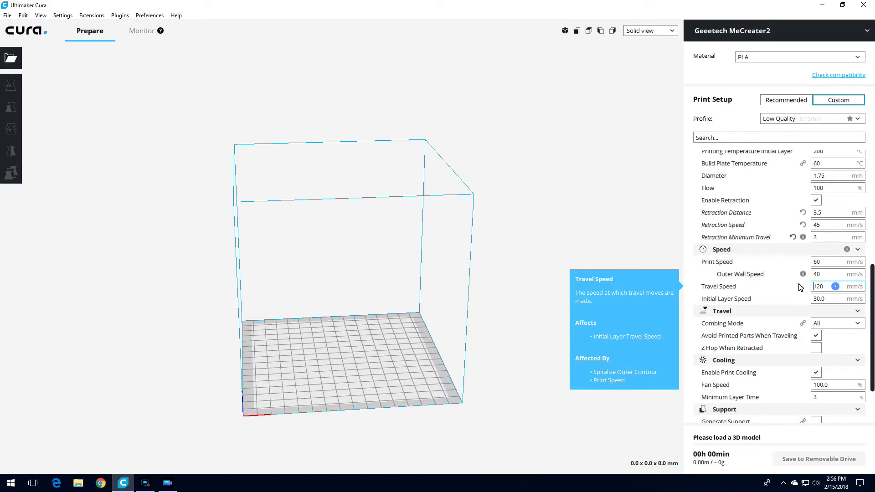
double_click(834, 286)
type("80")
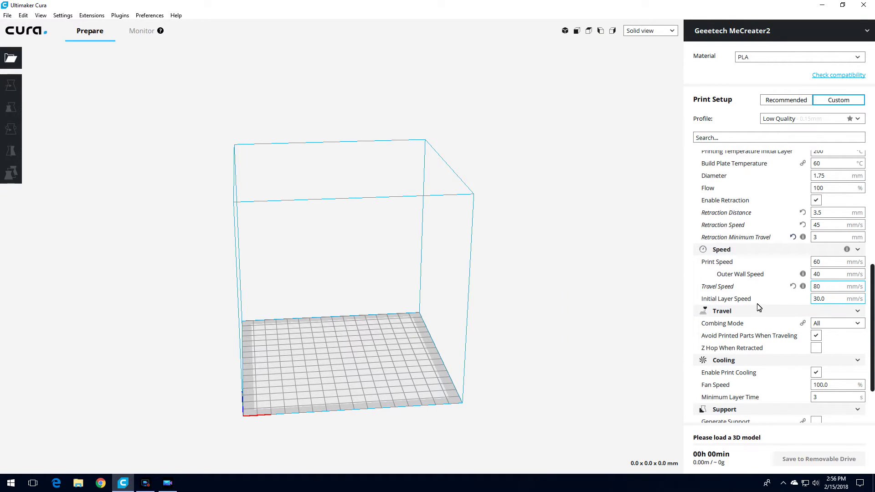
scroll(790, 318, "down", 1)
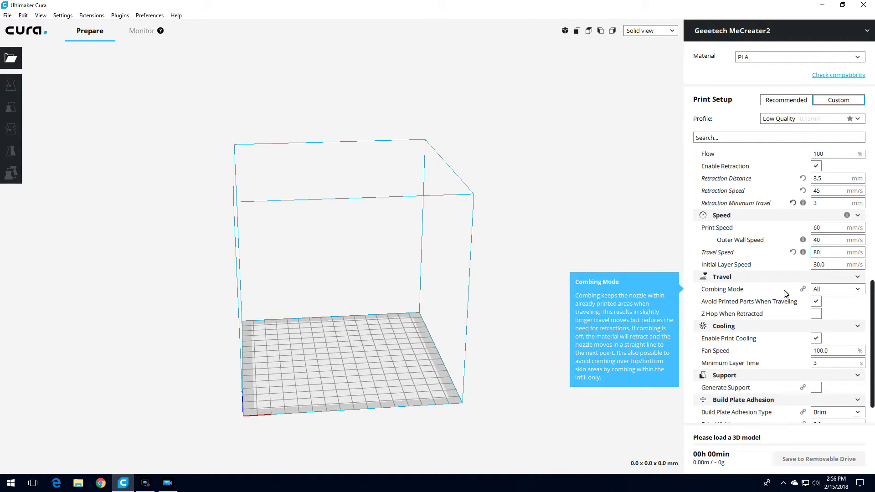
scroll(749, 292, "down", 1)
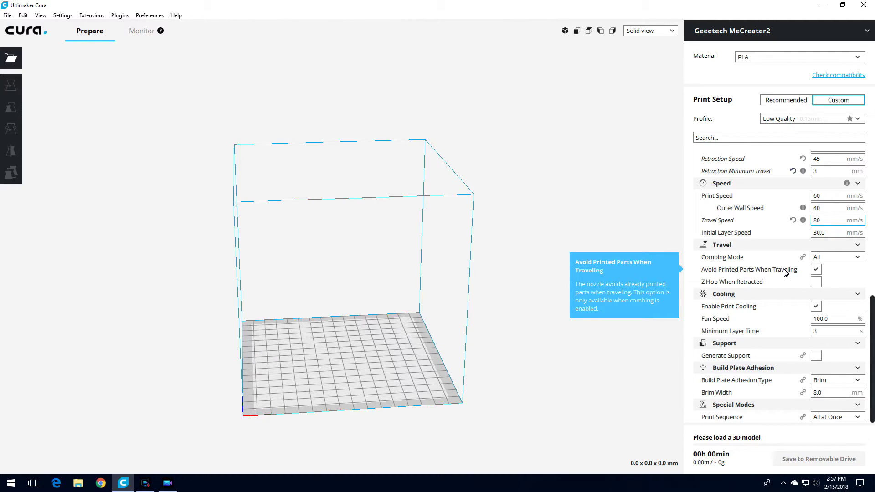
Step: Enable Z Hop When Retracted and clear the 1 mm Z Hop Height for a 0.5 mm value
left_click(818, 283)
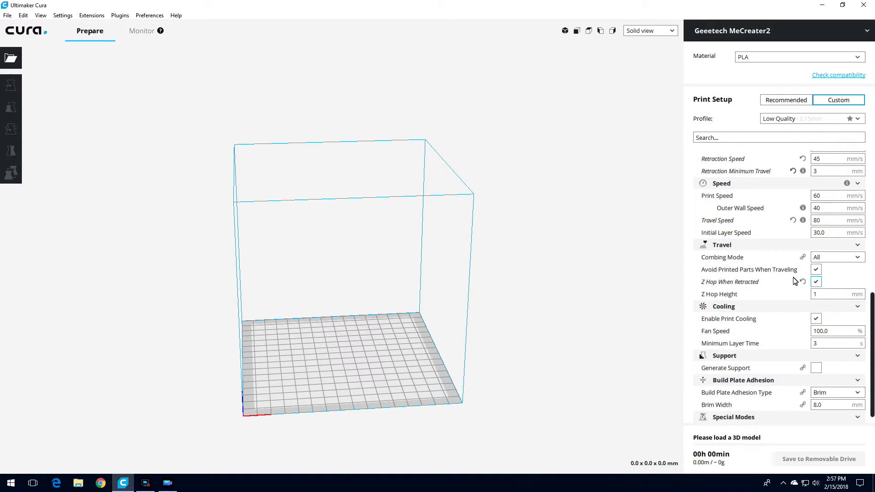
left_click(826, 296)
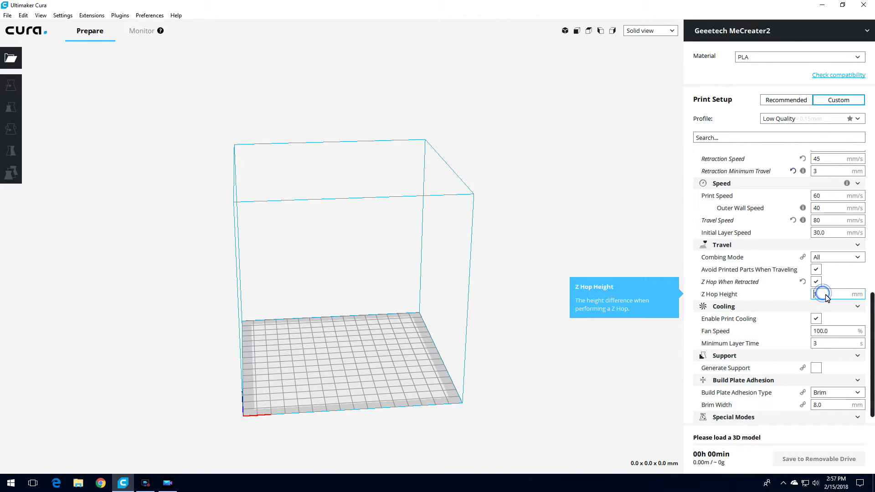
left_click_drag(824, 296, 811, 297)
key("BackSpace")
scroll(806, 315, "down", 1)
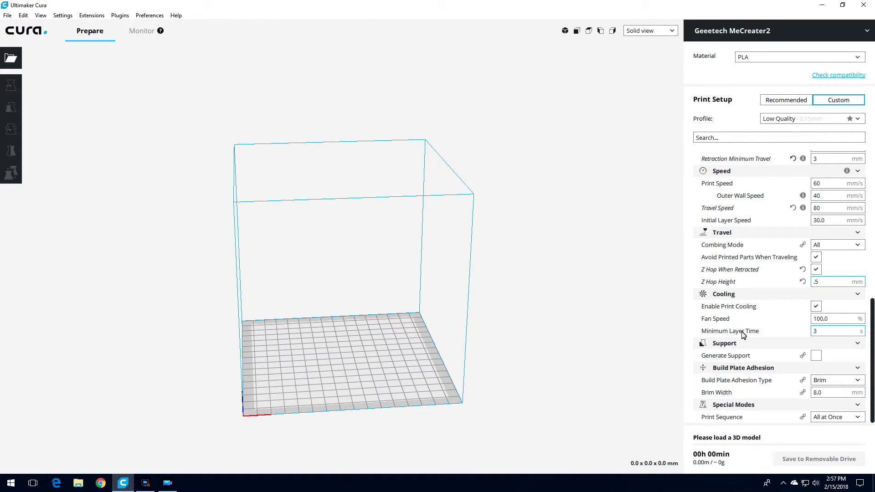
mouse_move(725, 335)
Step: Tick Regular Fan Speed at Height under Cooling in Setting Visibility, then close Preferences
left_click(846, 294)
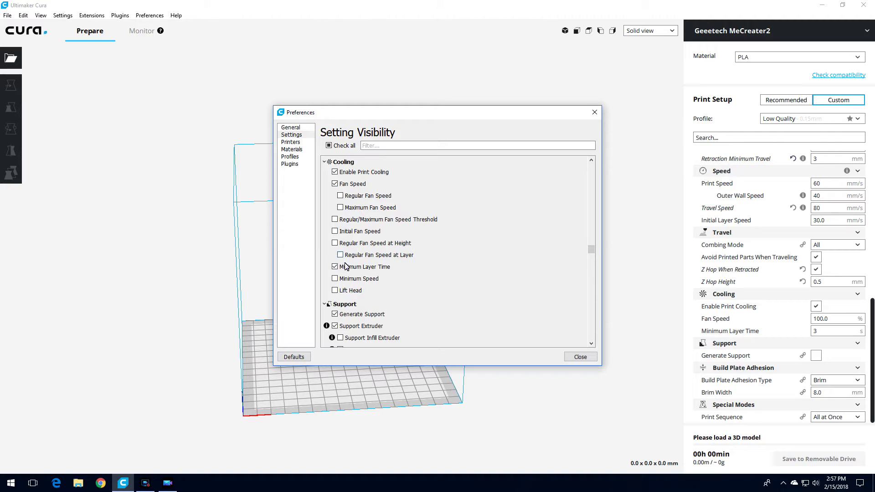
scroll(368, 231, "up", 2)
scroll(380, 247, "down", 1)
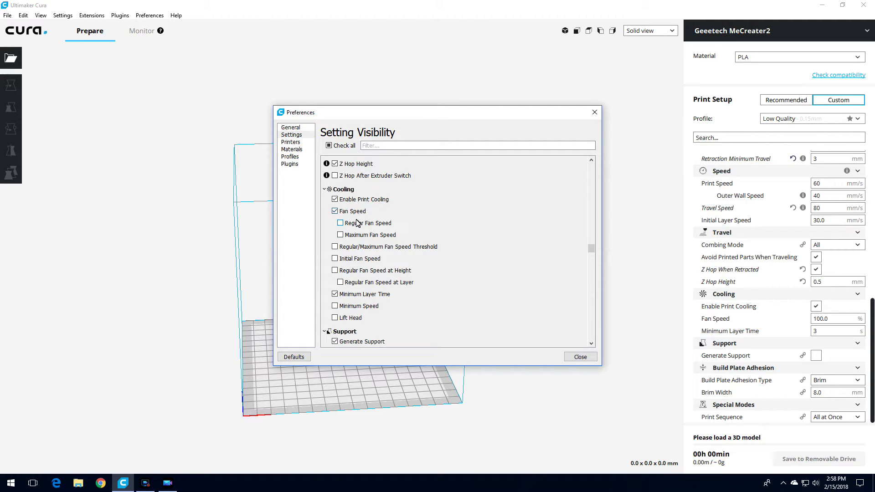
mouse_move(356, 222)
left_click(335, 271)
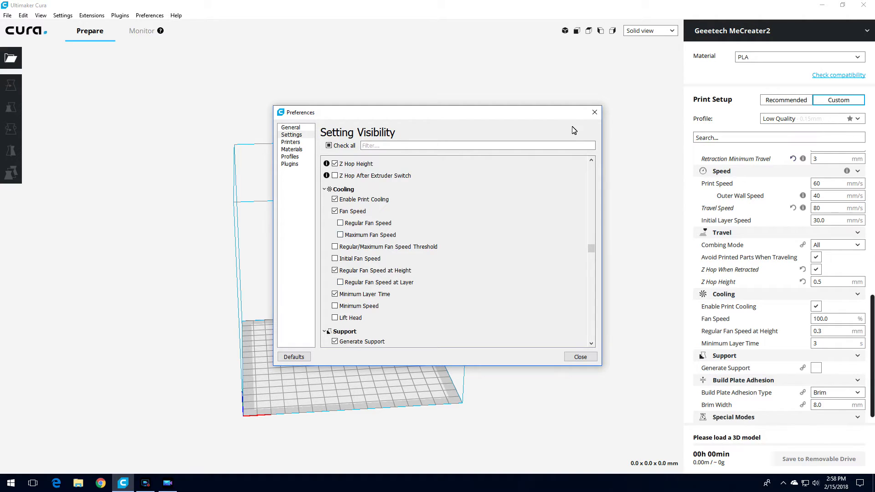
left_click(594, 112)
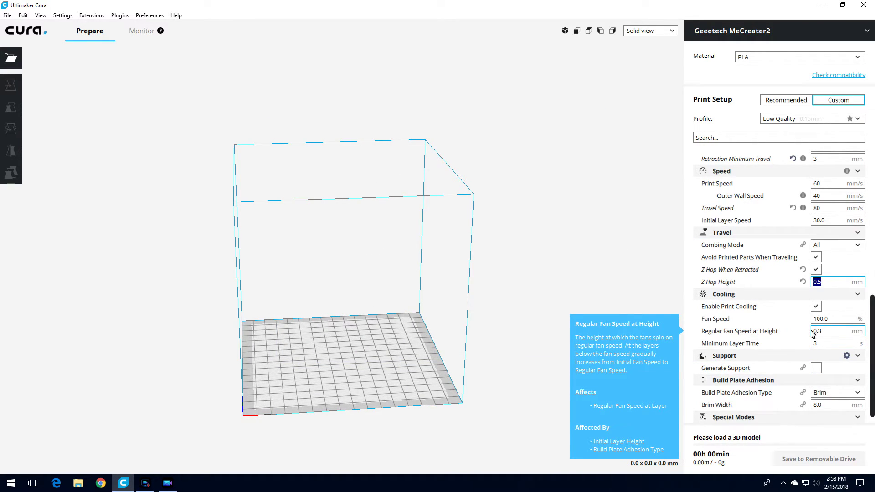
Step: Enter 0.5 mm for Regular Fan Speed at Height and 10 s for Minimum Layer Time
left_click(826, 332)
type(".5")
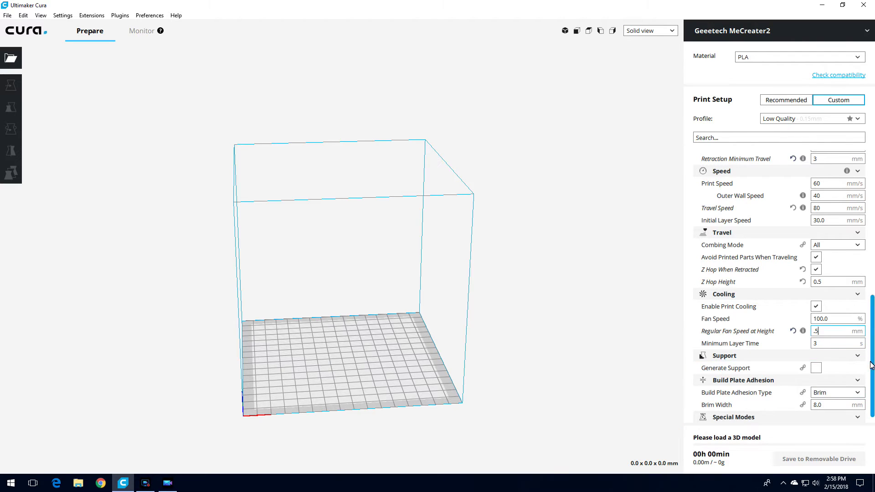
left_click(825, 344)
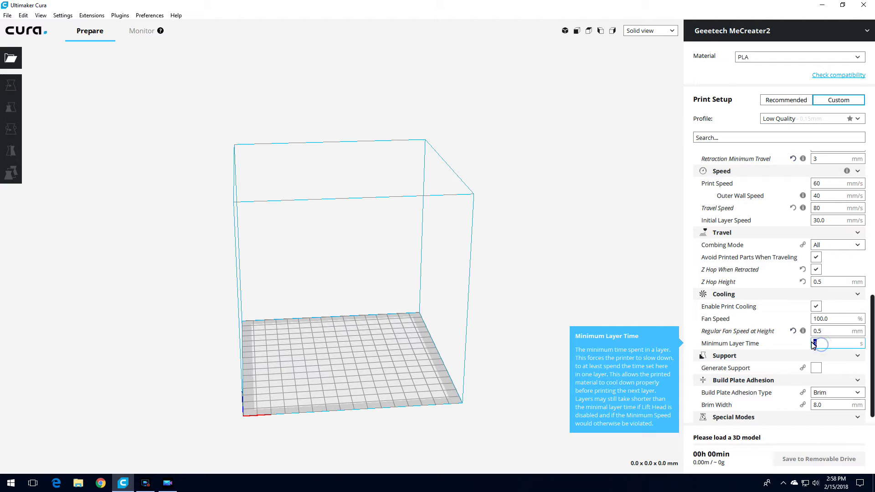
type("10")
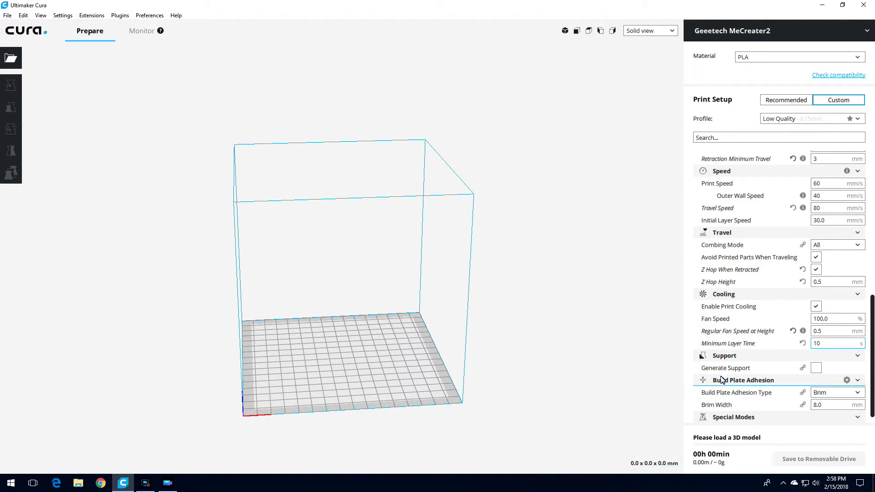
scroll(754, 379, "down", 1)
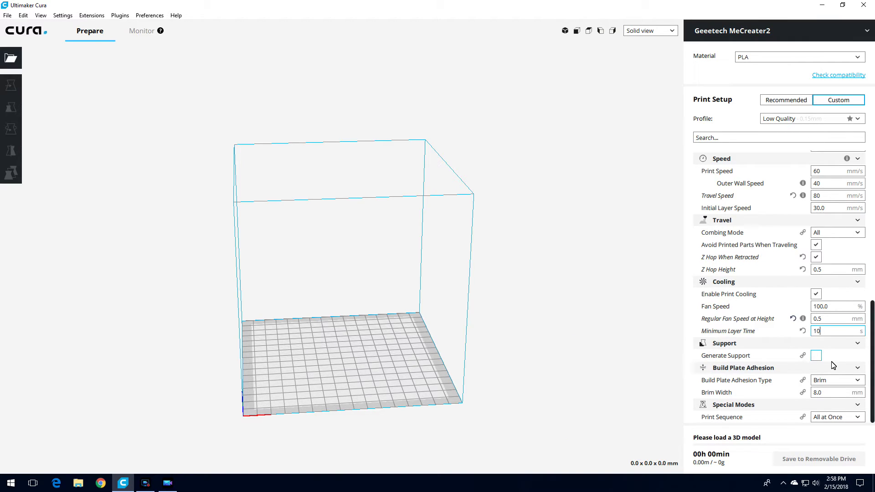
Step: Turn on Generate Support with a 75° overhang angle (was 50) and 0.3 mm Support Z Distance (was 0.1)
left_click(815, 357)
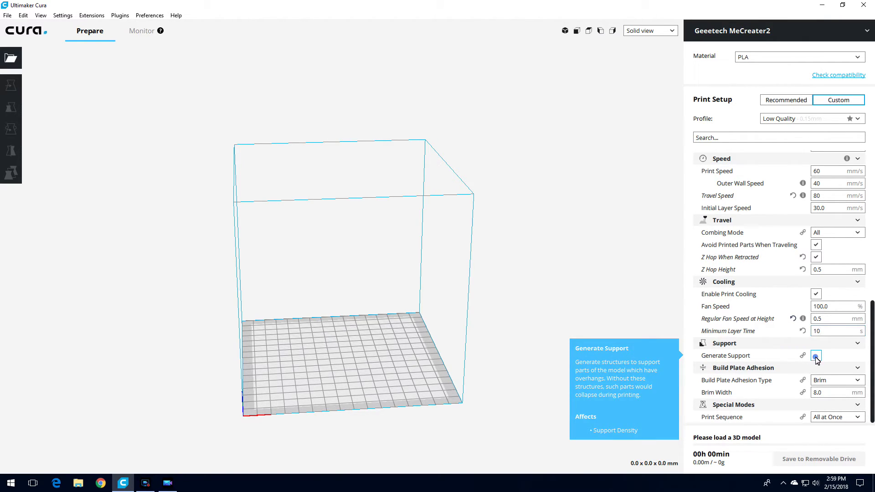
scroll(843, 377, "down", 1)
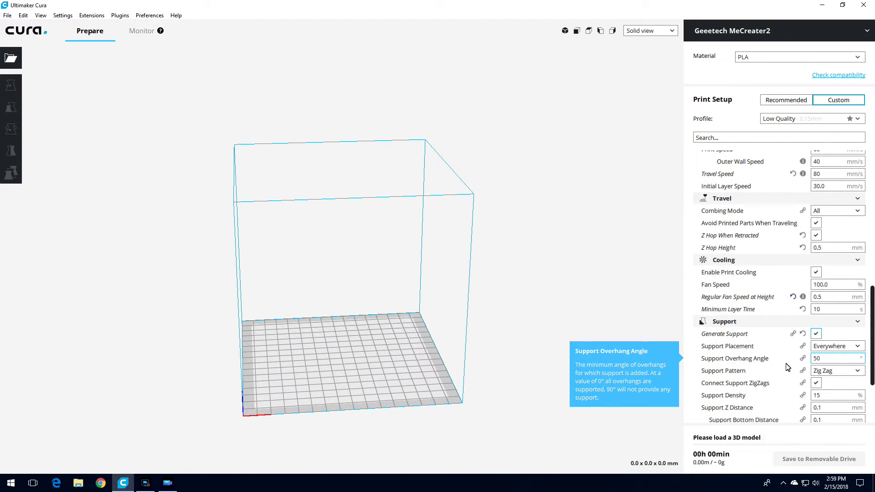
left_click(828, 360)
double_click(826, 360)
type("75")
scroll(872, 387, "down", 5)
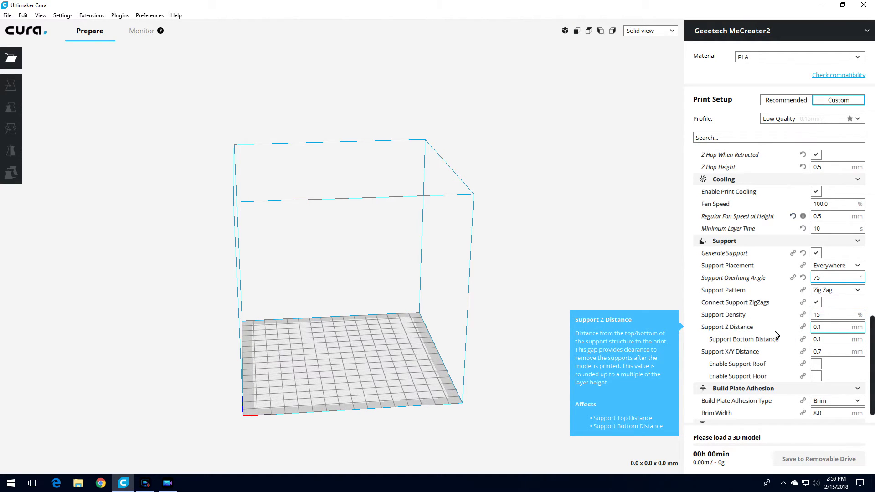
left_click(833, 327)
double_click(817, 328)
type(".3")
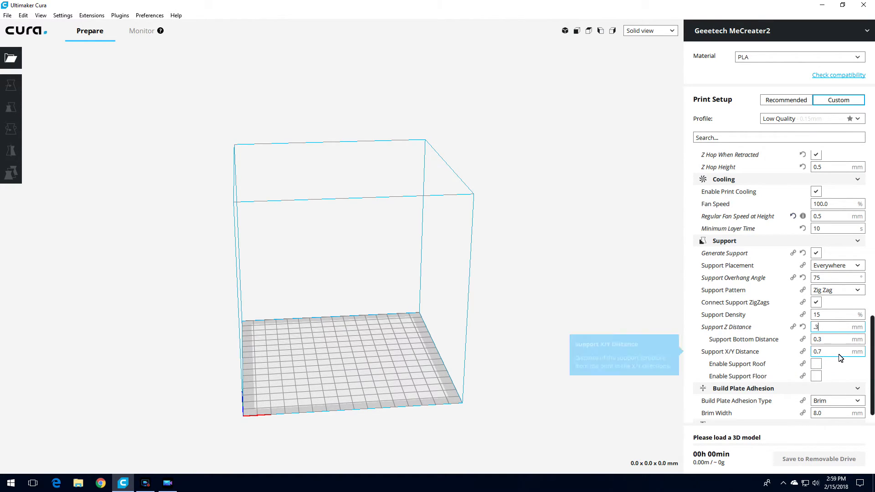
Step: Enable both Support Roof and Support Floor in the Support settings
scroll(838, 358, "down", 1)
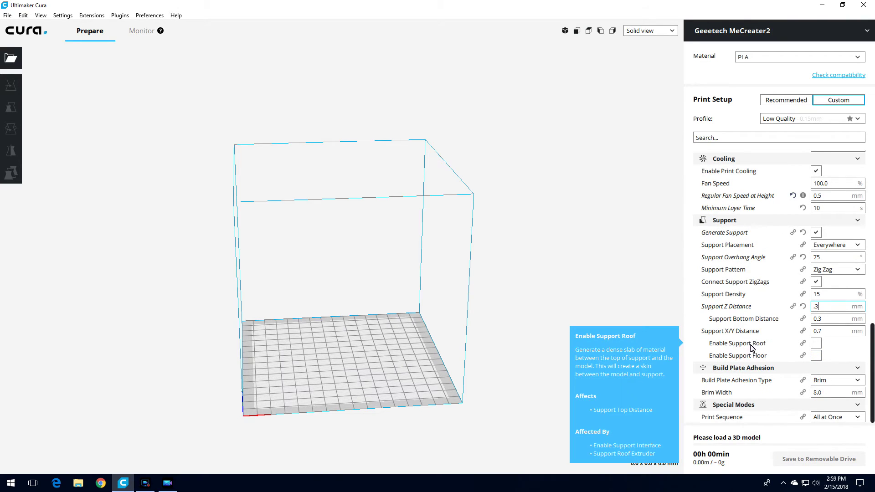
scroll(815, 347, "up", 1)
left_click(816, 361)
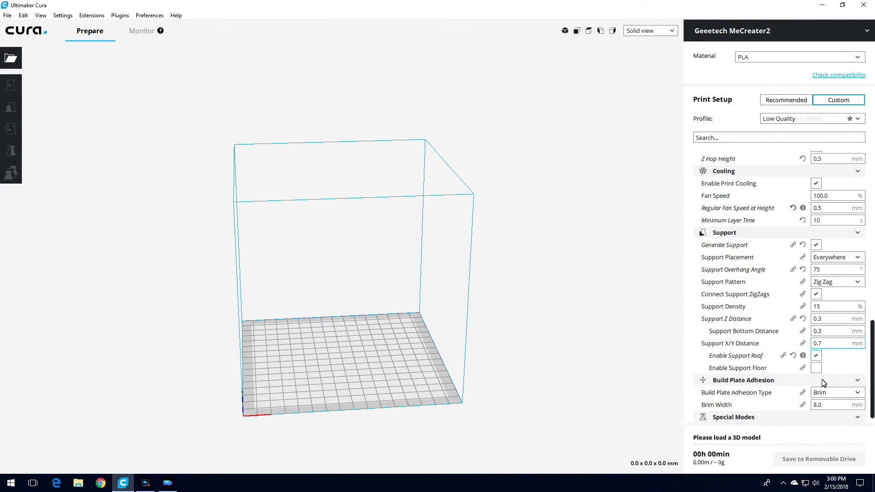
left_click(816, 373)
scroll(815, 368, "down", 1)
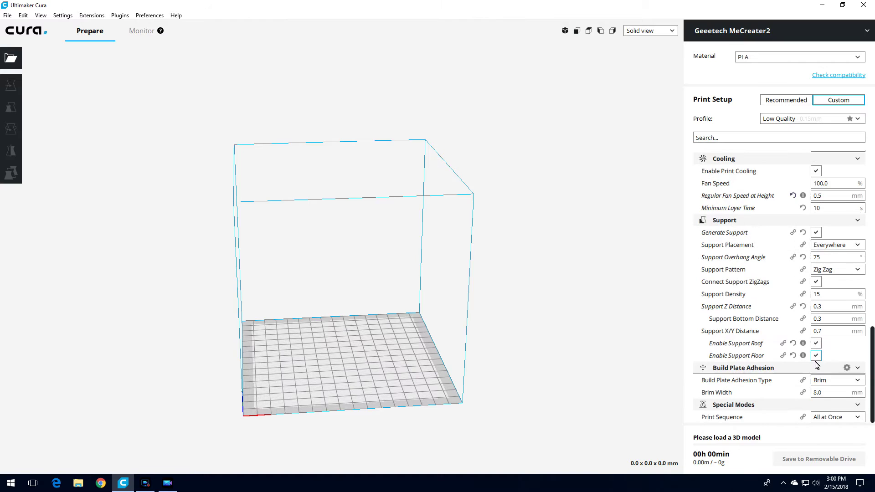
mouse_move(802, 345)
mouse_move(749, 347)
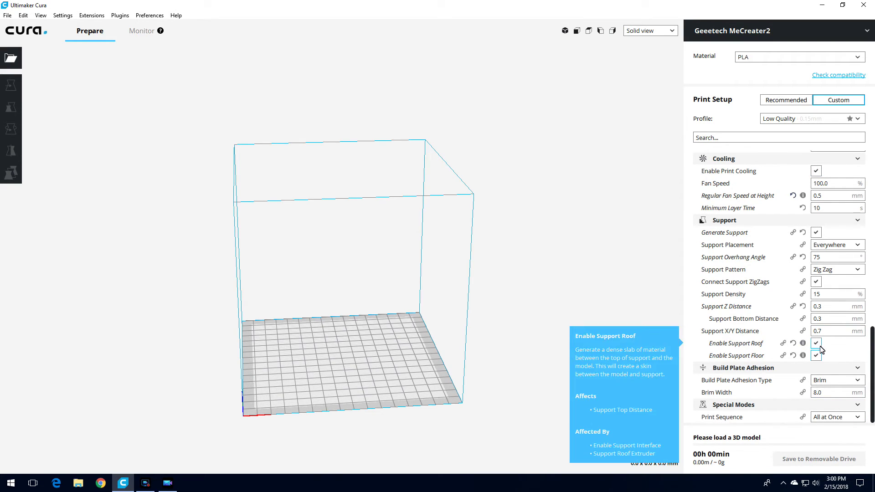
Step: Switch Build Plate Adhesion Type from Brim to Skirt with a Skirt Line Count of 3
left_click(841, 383)
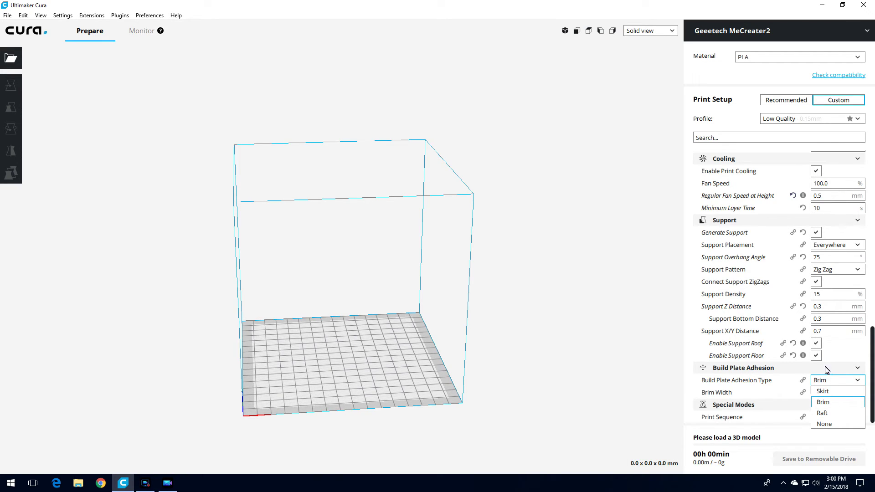
left_click(823, 390)
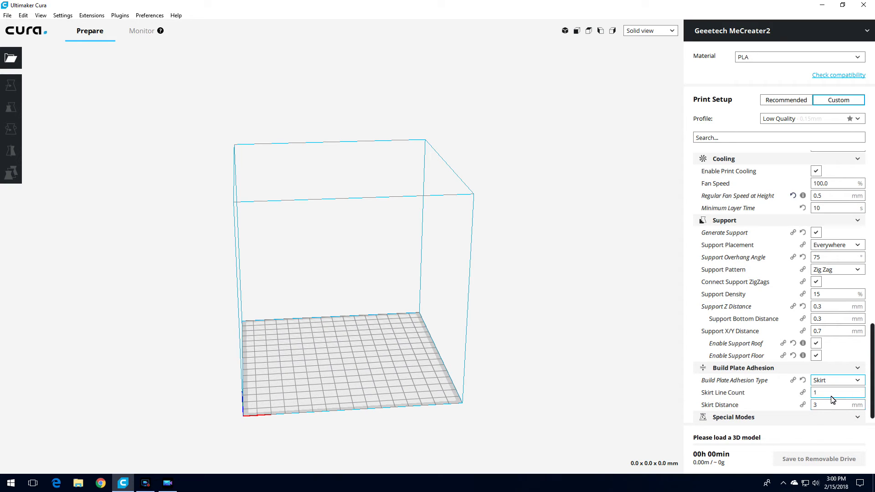
left_click(825, 394)
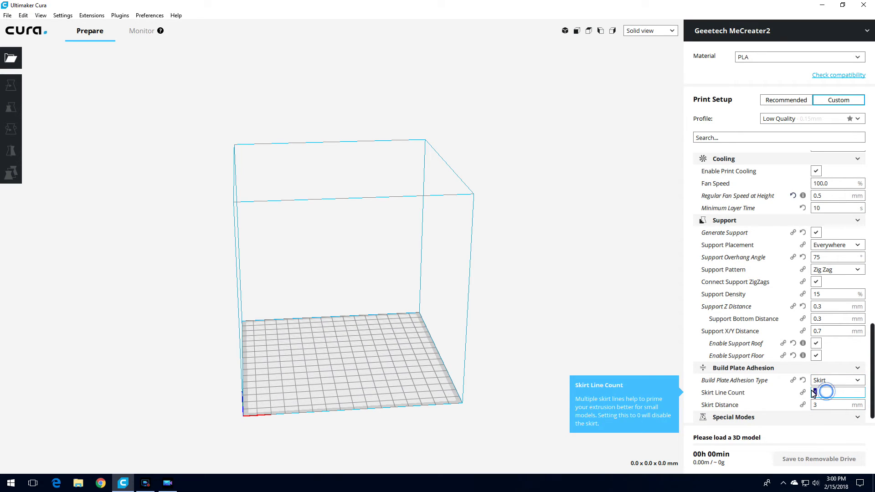
type("3")
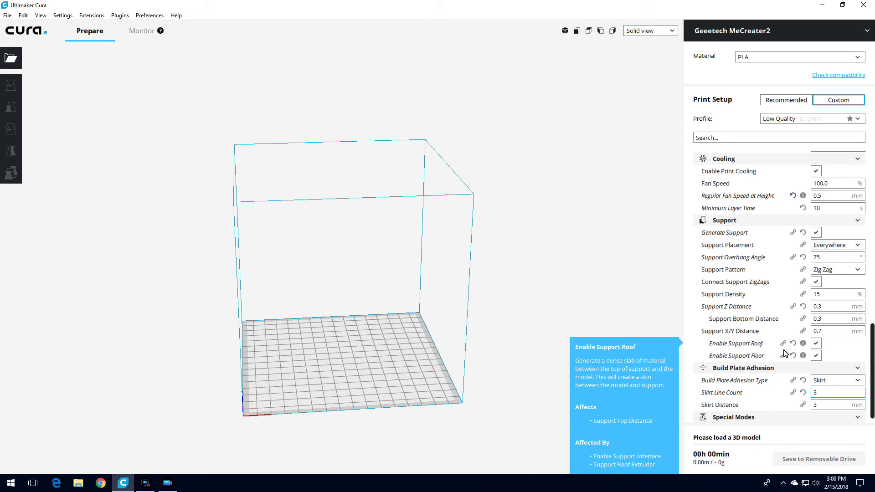
scroll(833, 423, "down", 1)
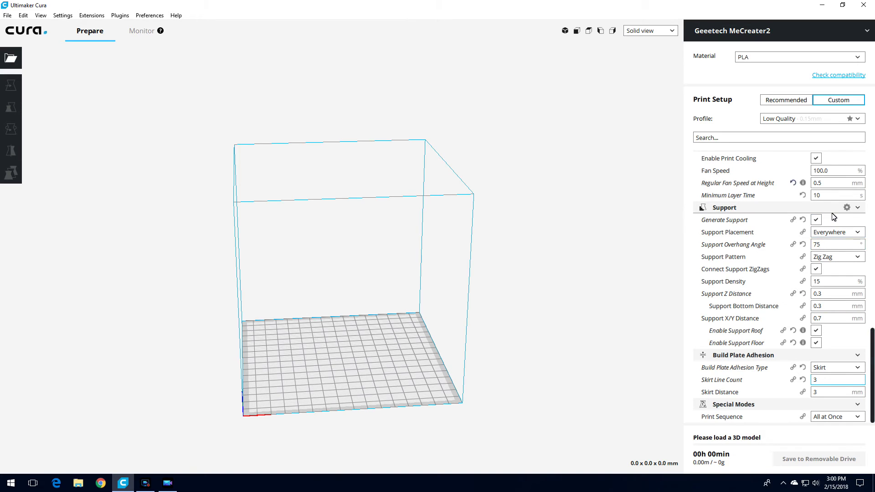
left_click(846, 207)
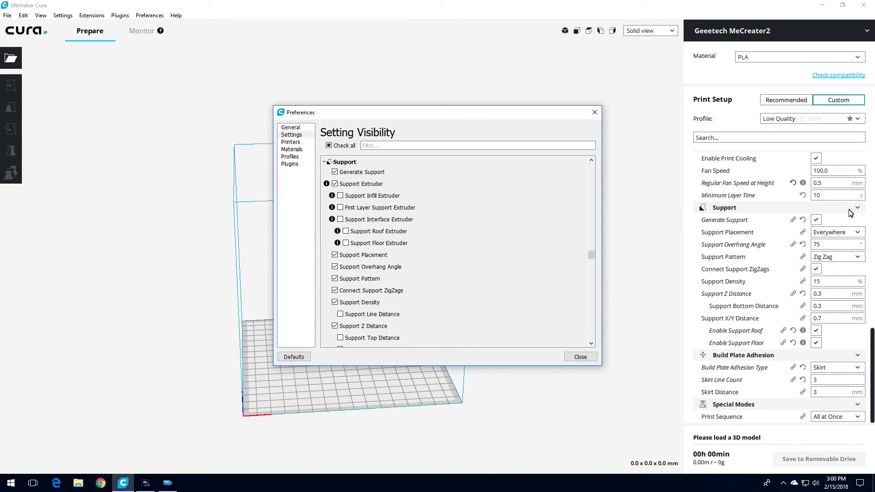
left_click_drag(591, 254, 593, 328)
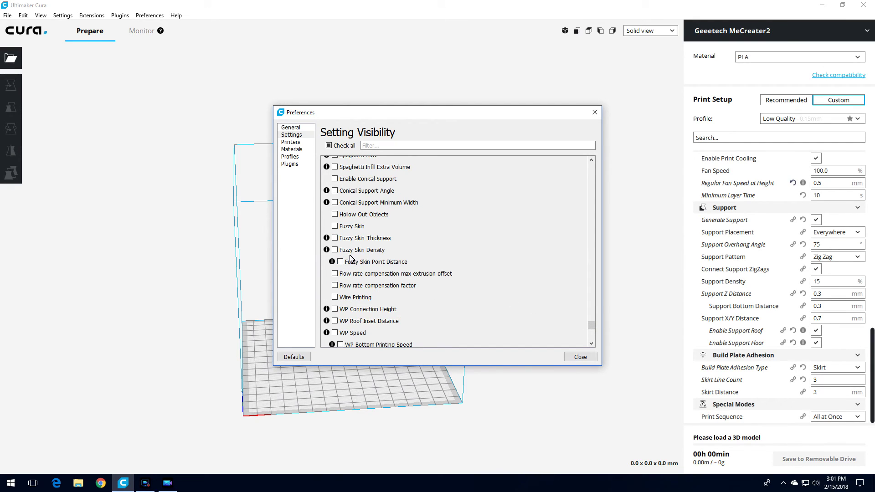
mouse_move(368, 256)
scroll(503, 247, "up", 4)
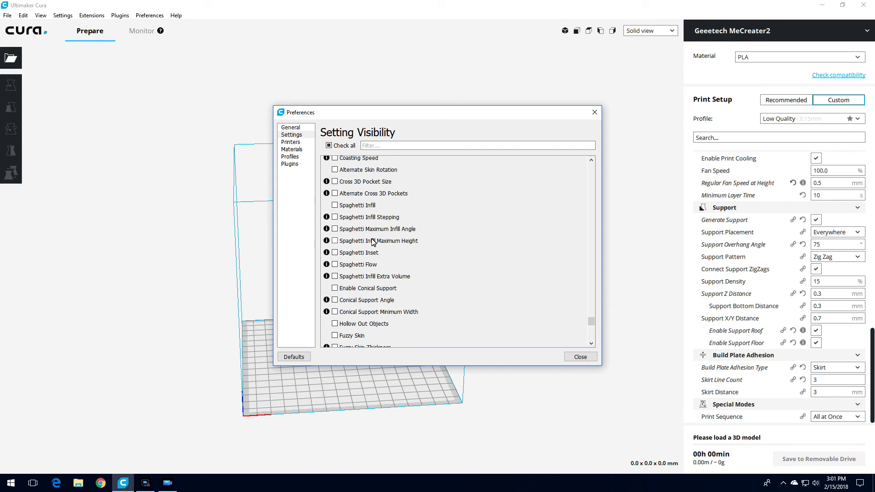
scroll(370, 243, "up", 6)
scroll(370, 243, "up", 6)
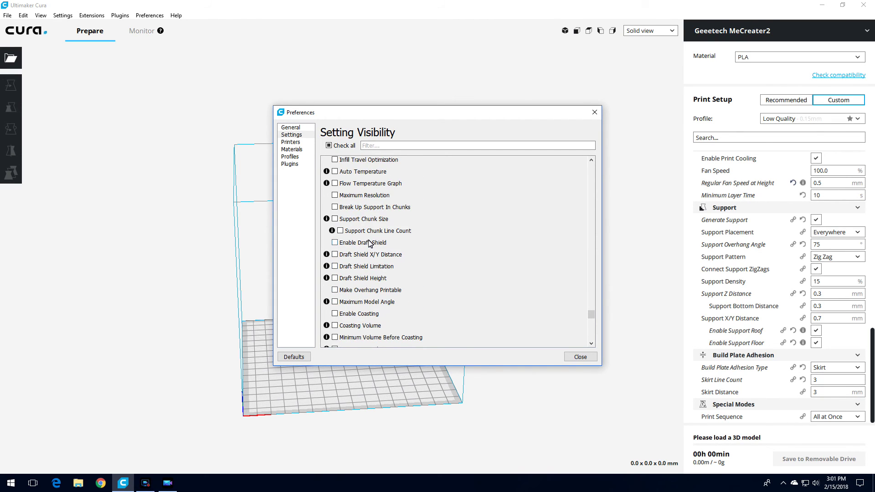
scroll(370, 242, "up", 1)
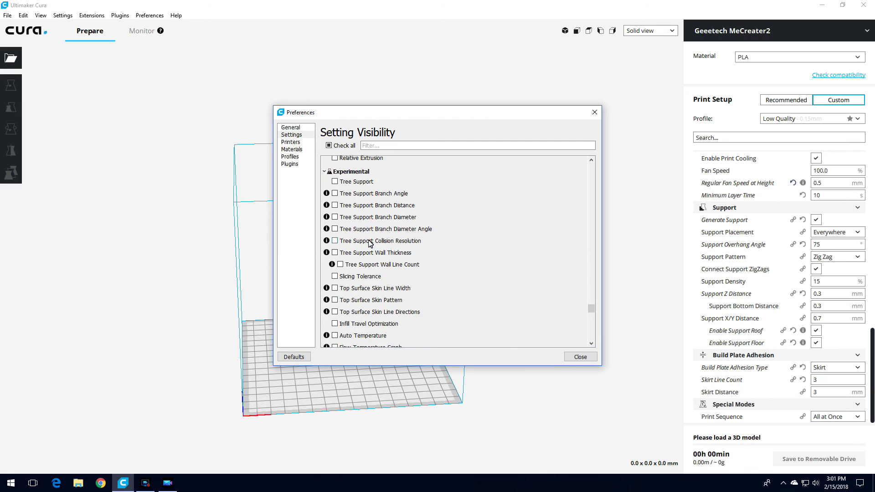
left_click_drag(594, 312, 592, 167)
left_click(595, 112)
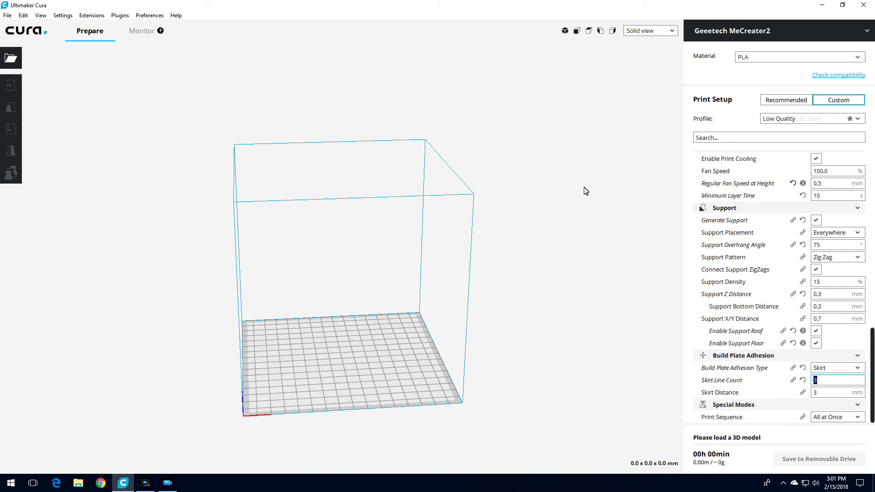
scroll(865, 254, "up", 8)
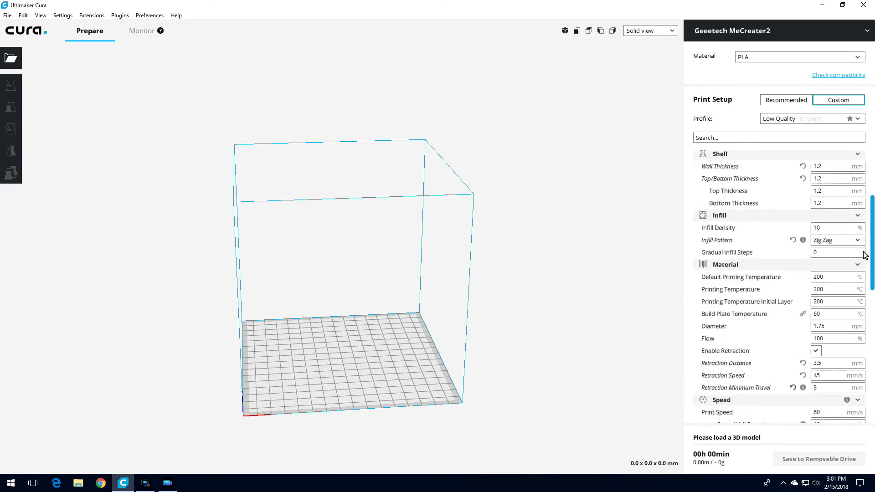
scroll(864, 254, "up", 5)
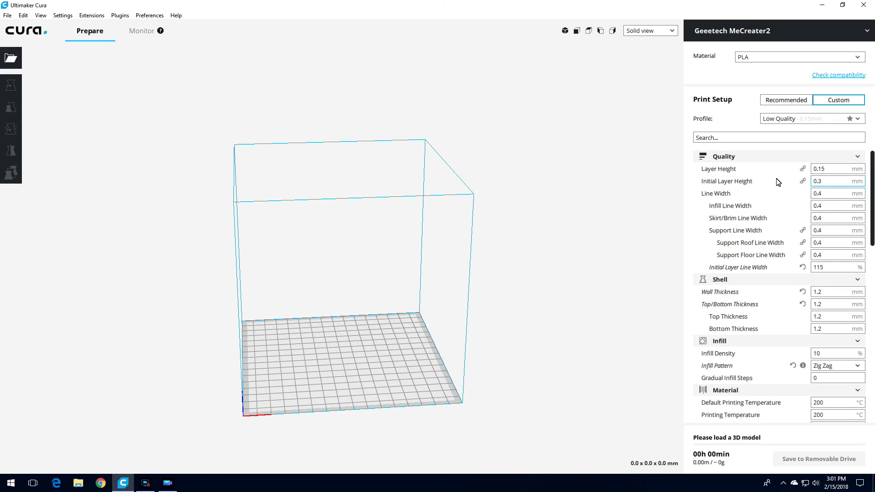
mouse_move(687, 302)
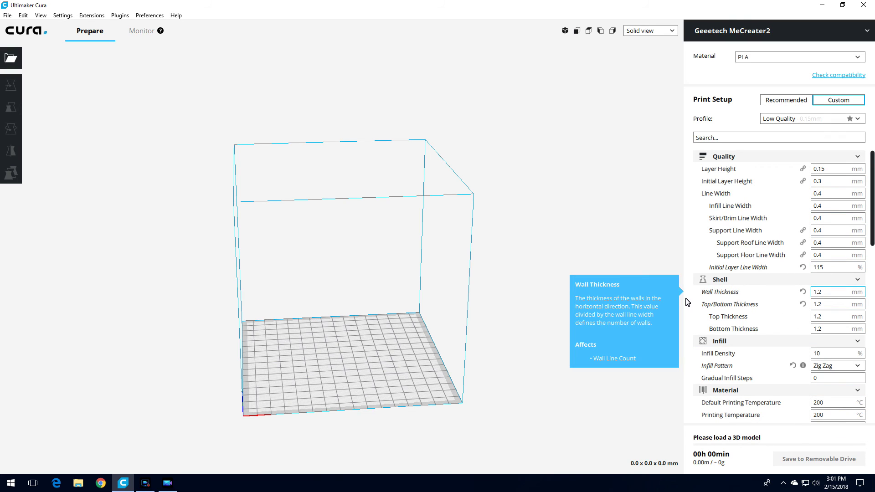